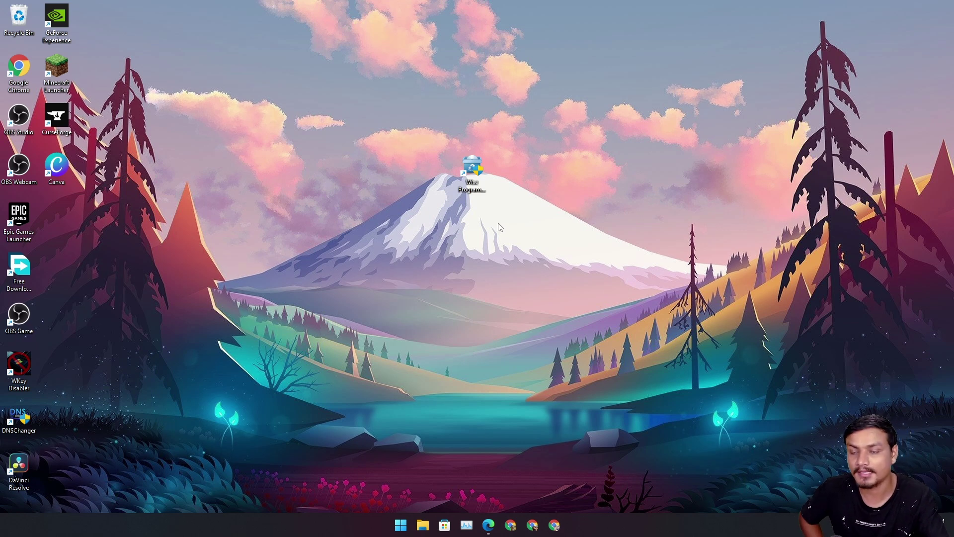
Switch to Microsoft Edge and review the Wise Program Uninstaller and Geek Uninstaller web pages.
{"action": "left_click", "coordinate": [477, 188]}
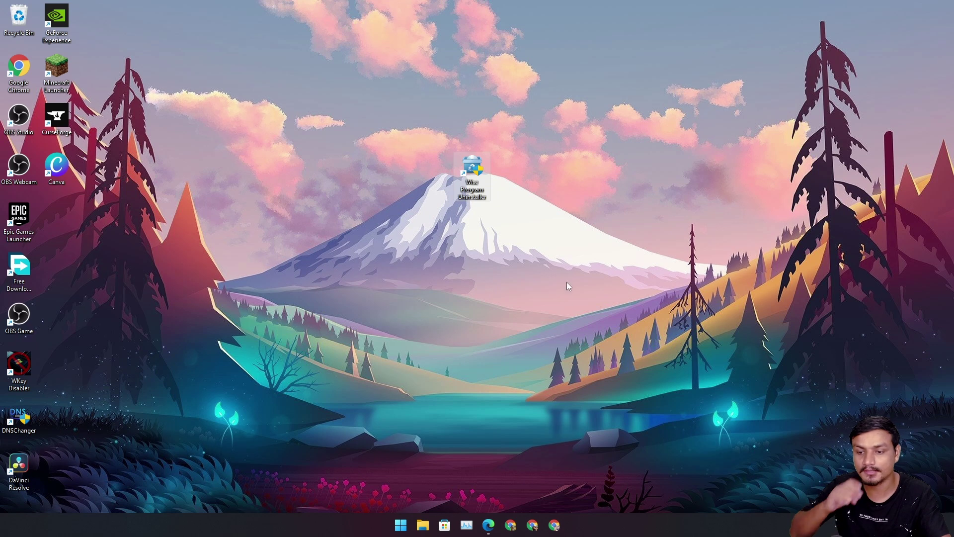
{"action": "left_click", "coordinate": [492, 520]}
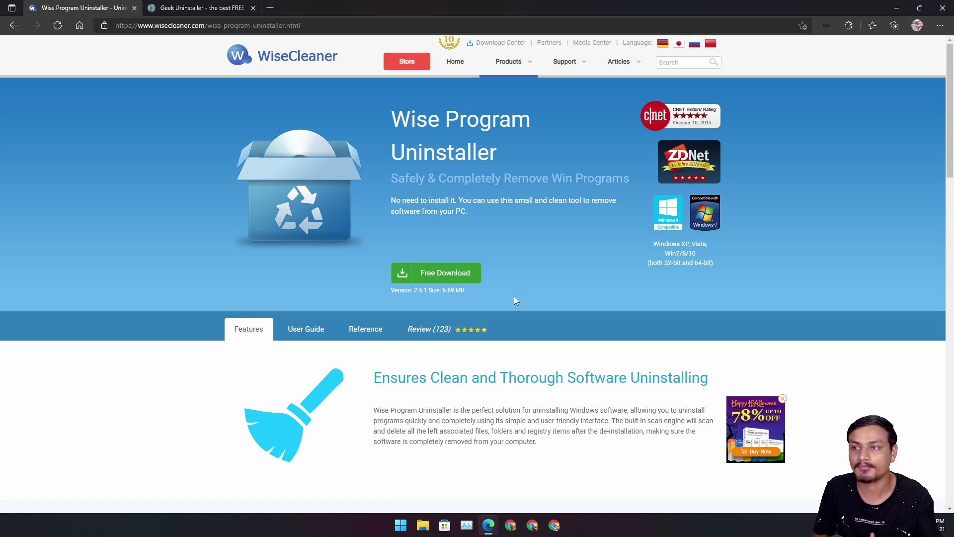
{"action": "scroll", "coordinate": [548, 322], "scroll_direction": "down", "scroll_amount": 2}
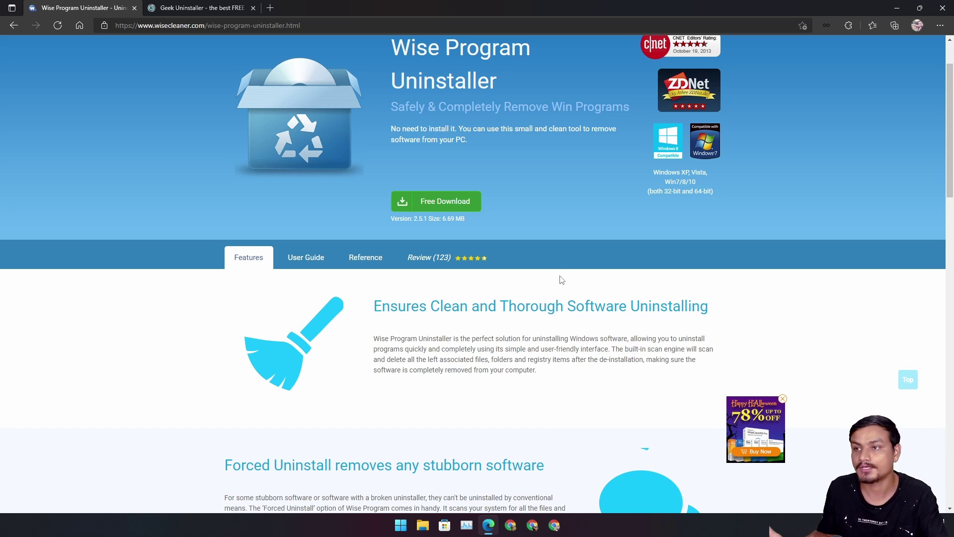
{"action": "scroll", "coordinate": [561, 280], "scroll_direction": "up", "scroll_amount": 2}
{"action": "left_click", "coordinate": [193, 8]}
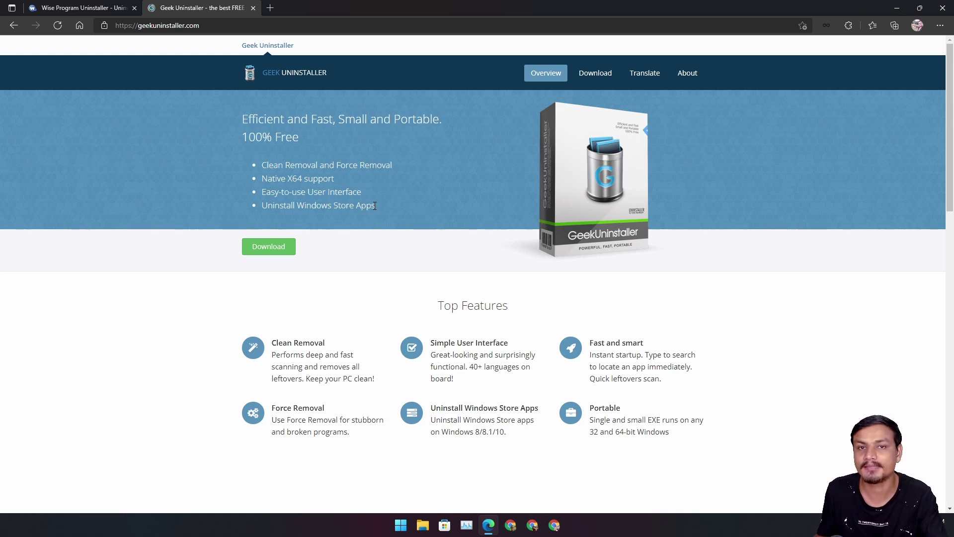
{"action": "left_click", "coordinate": [93, 11]}
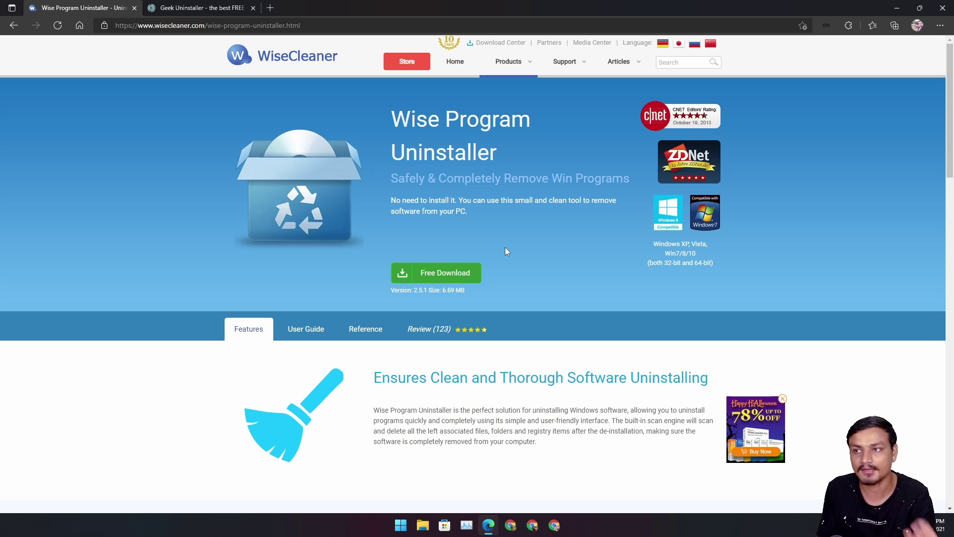
Close the Geek Uninstaller page, read through the Wise Program Uninstaller features and minimize the browser.
{"action": "left_click", "coordinate": [253, 9]}
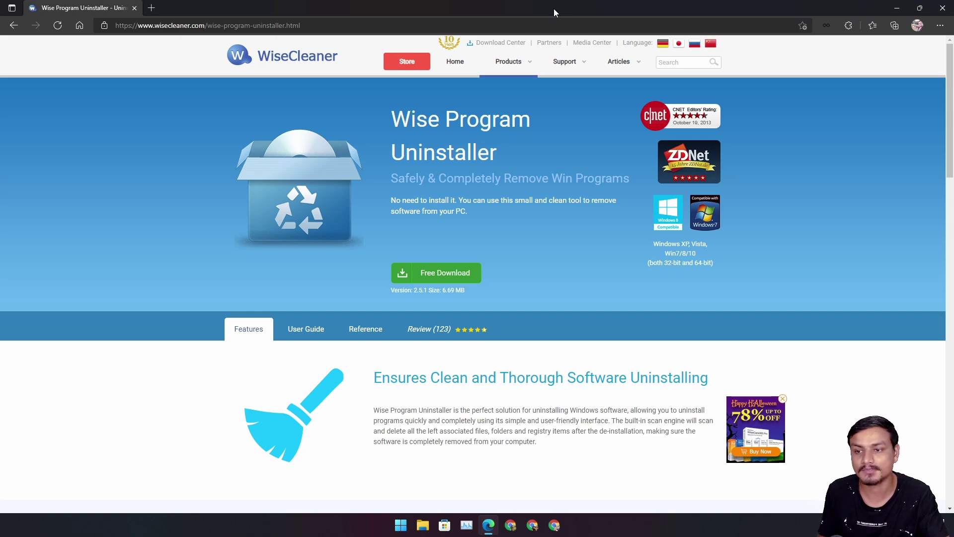
{"action": "scroll", "coordinate": [512, 273], "scroll_direction": "down", "scroll_amount": 14}
{"action": "scroll", "coordinate": [512, 275], "scroll_direction": "up", "scroll_amount": 7}
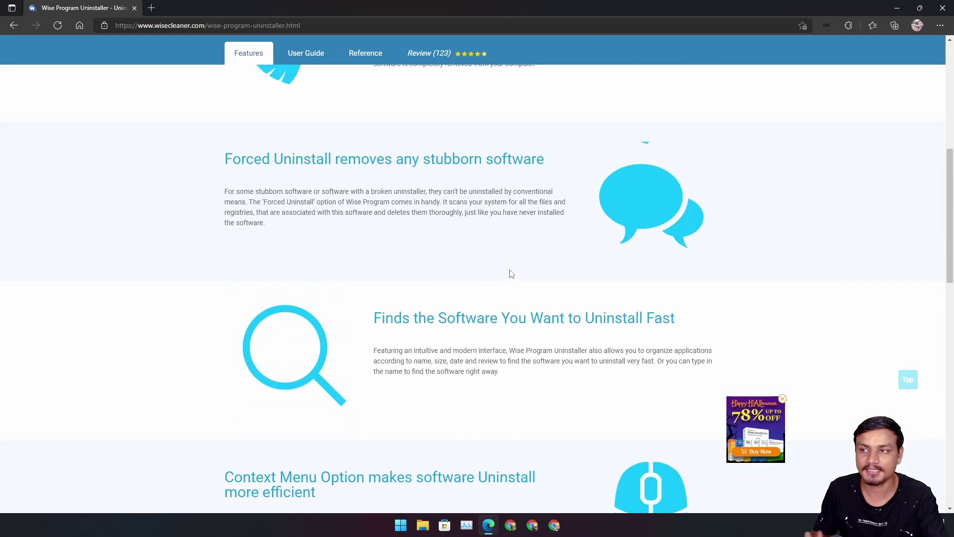
{"action": "scroll", "coordinate": [500, 209], "scroll_direction": "up", "scroll_amount": 7}
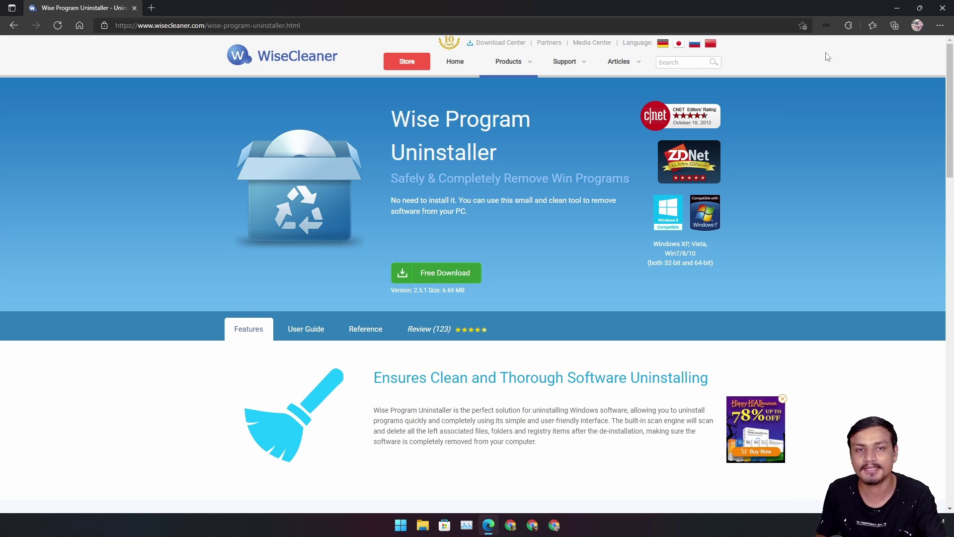
{"action": "left_click", "coordinate": [895, 9]}
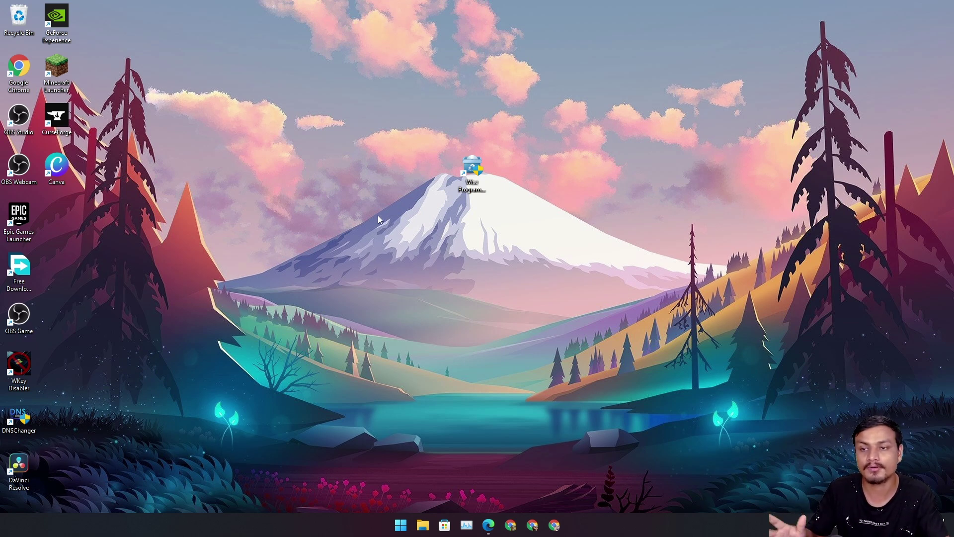
Launch Wise Program Uninstaller from its desktop shortcut.
{"action": "left_click", "coordinate": [466, 194]}
{"action": "right_click", "coordinate": [472, 171]}
{"action": "left_click", "coordinate": [510, 200]}
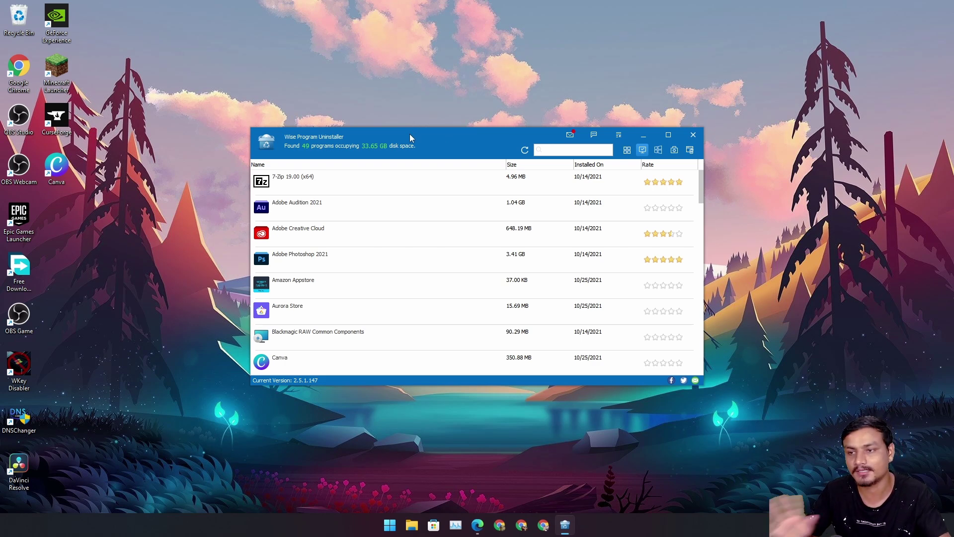
Enlarge the Wise Program Uninstaller window slightly and move it nearer the desktop's upper-left corner.
{"action": "left_click", "coordinate": [668, 136]}
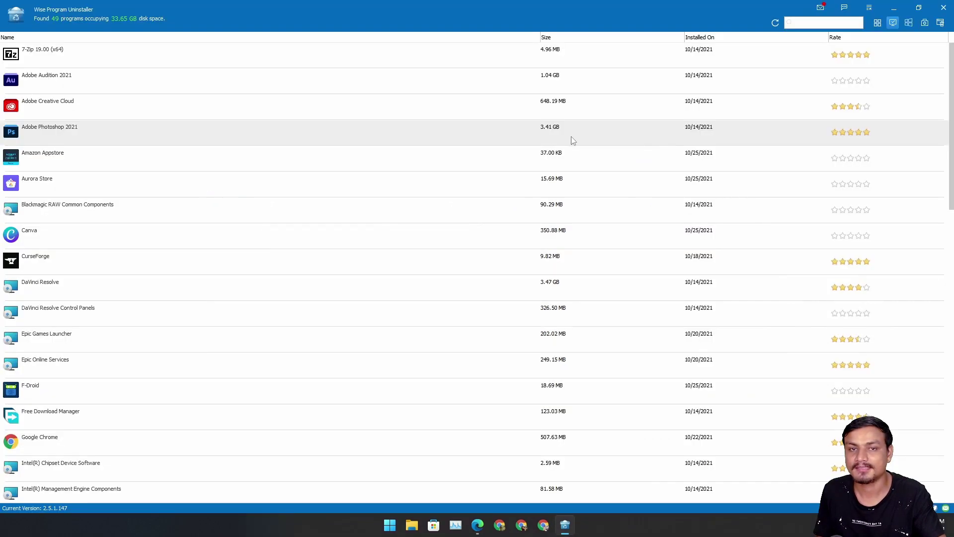
{"action": "left_click", "coordinate": [910, 10]}
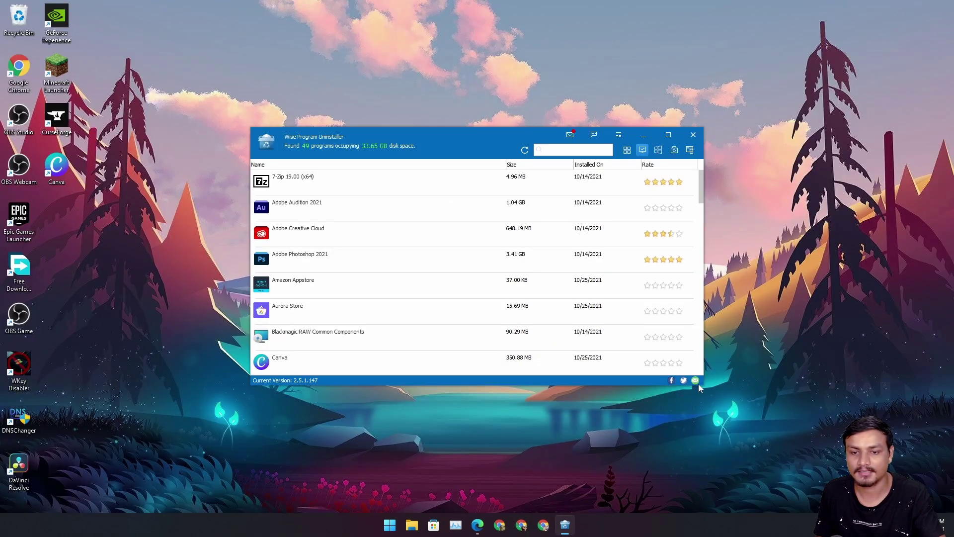
{"action": "left_click_drag", "start_coordinate": [703, 384], "coordinate": [731, 450]}
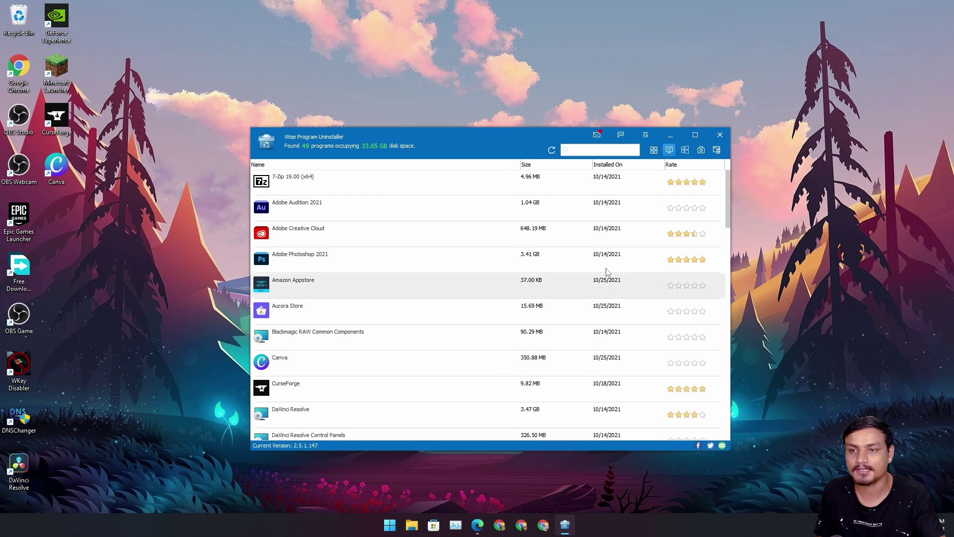
{"action": "left_click_drag", "start_coordinate": [475, 146], "coordinate": [389, 98]}
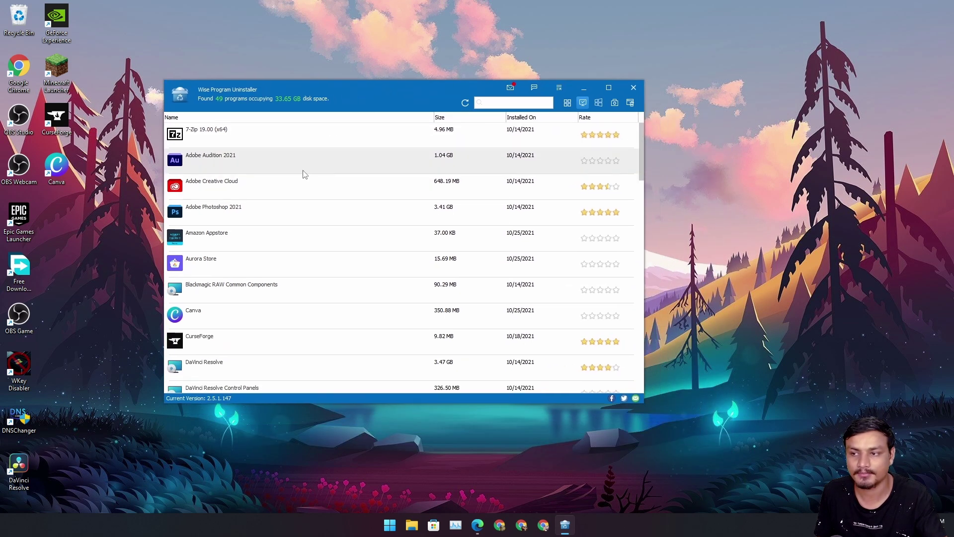
Look through the list of installed desktop programs.
{"action": "scroll", "coordinate": [288, 223], "scroll_direction": "down", "scroll_amount": 4}
{"action": "scroll", "coordinate": [288, 223], "scroll_direction": "down", "scroll_amount": 8}
{"action": "scroll", "coordinate": [269, 286], "scroll_direction": "up", "scroll_amount": 6}
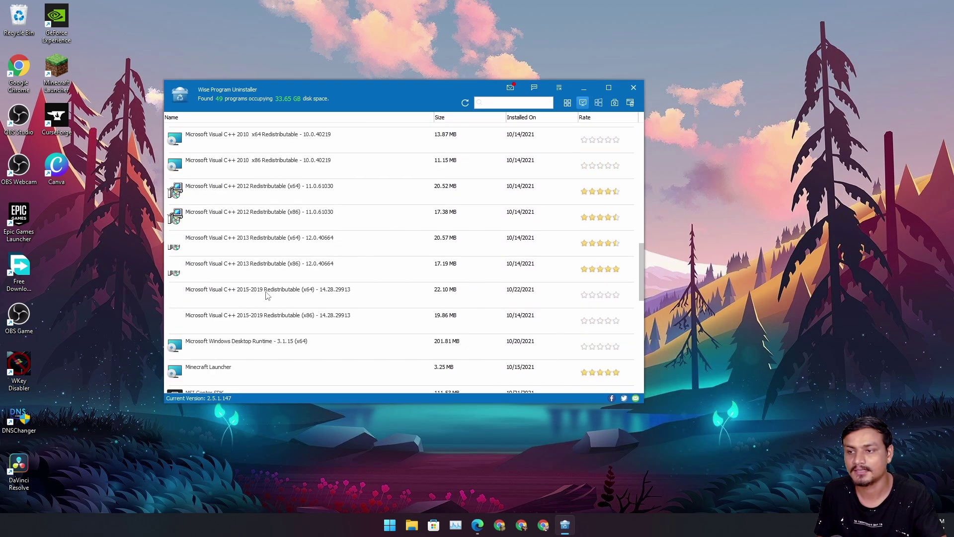
{"action": "scroll", "coordinate": [267, 289], "scroll_direction": "up", "scroll_amount": 4}
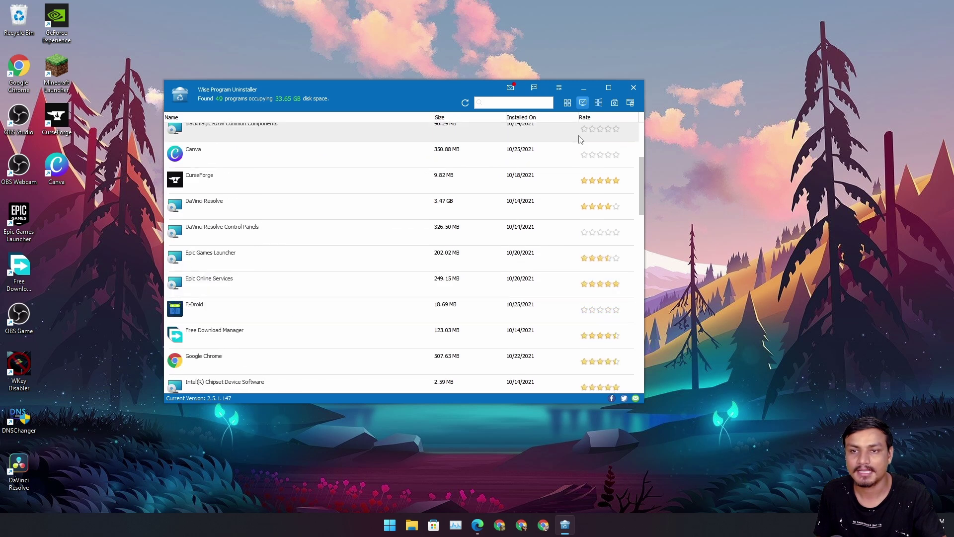
Show only the Universal Apps and expand the details of the Alarms_Clock entry.
{"action": "left_click", "coordinate": [599, 105]}
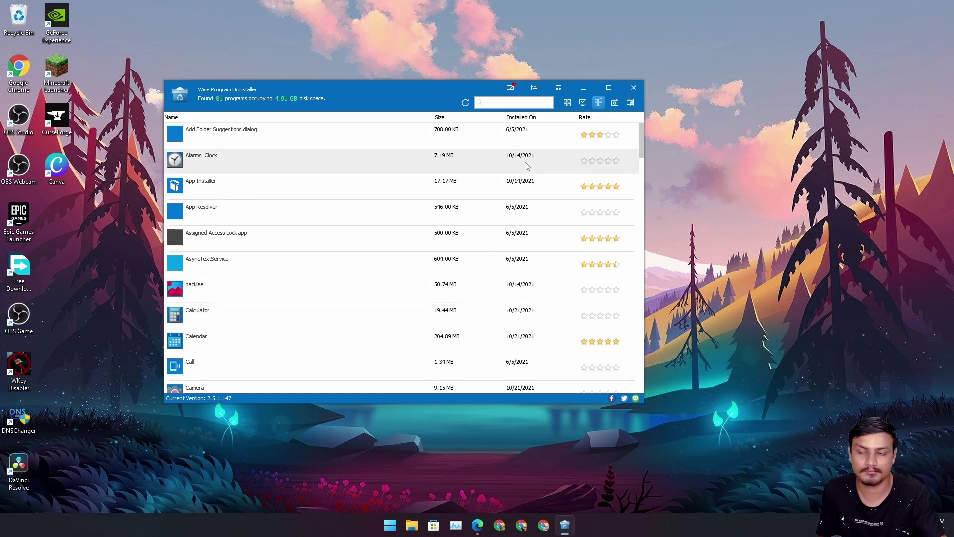
{"action": "left_click", "coordinate": [499, 164]}
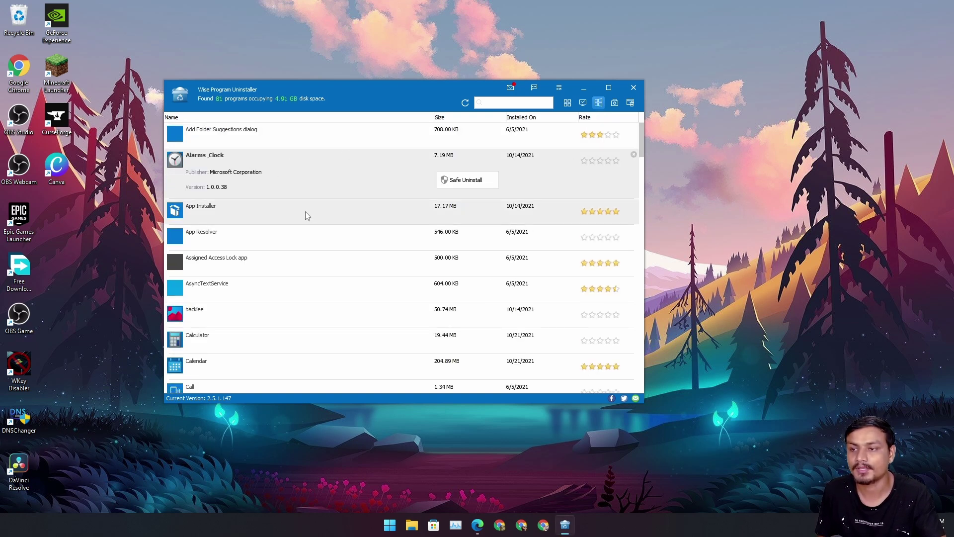
{"action": "scroll", "coordinate": [277, 217], "scroll_direction": "down", "scroll_amount": 2}
{"action": "scroll", "coordinate": [276, 216], "scroll_direction": "up", "scroll_amount": 3}
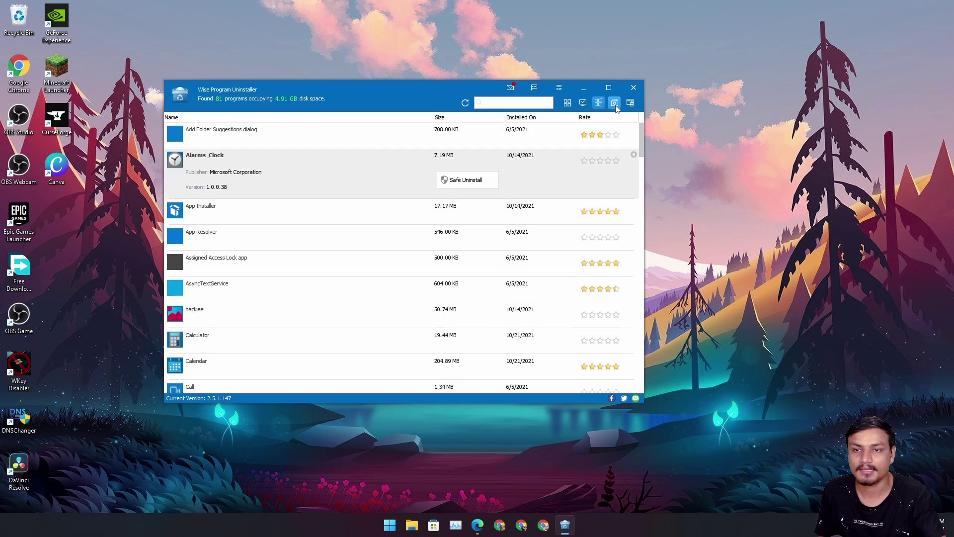
Show the list of driver and system components and expand the details of Intel(R) Chipset Device Software.
{"action": "left_click", "coordinate": [615, 103]}
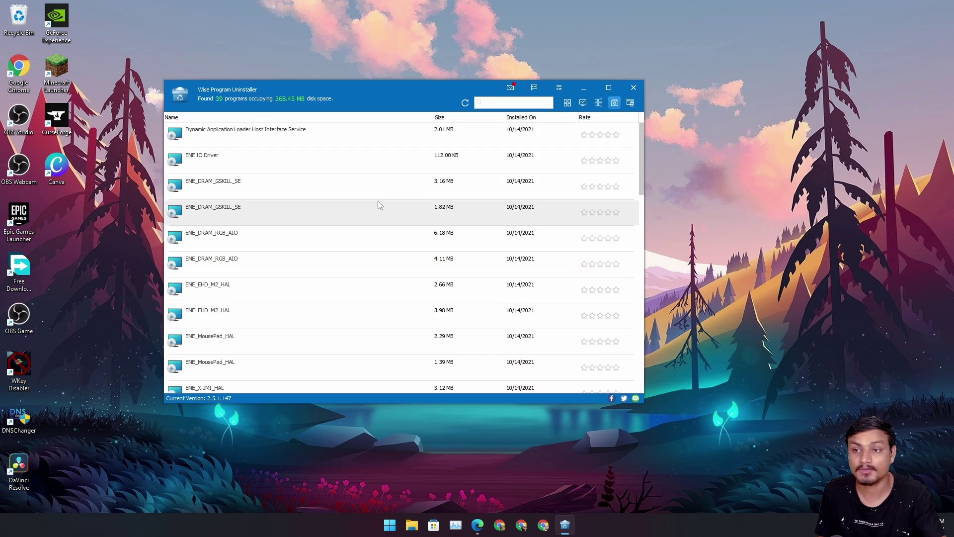
{"action": "scroll", "coordinate": [397, 245], "scroll_direction": "down", "scroll_amount": 5}
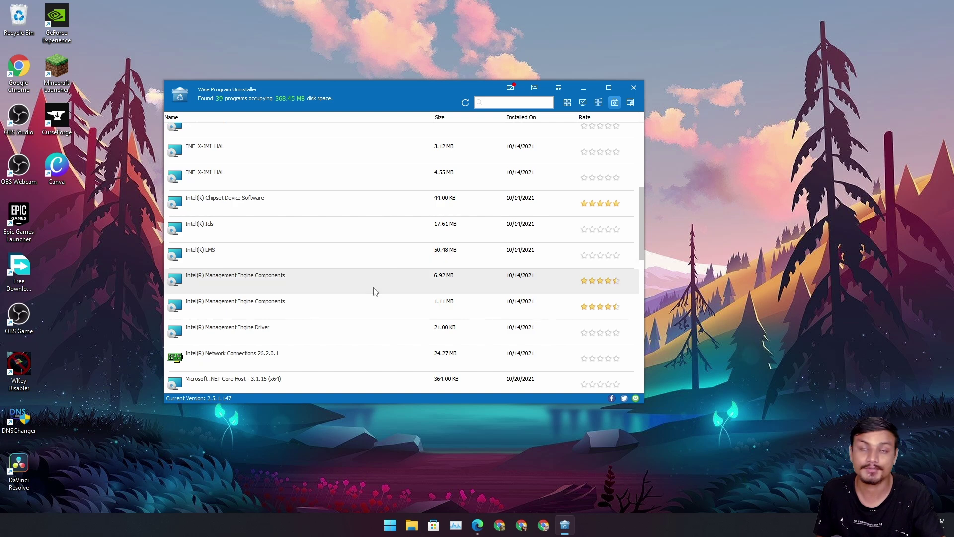
{"action": "left_click", "coordinate": [379, 211]}
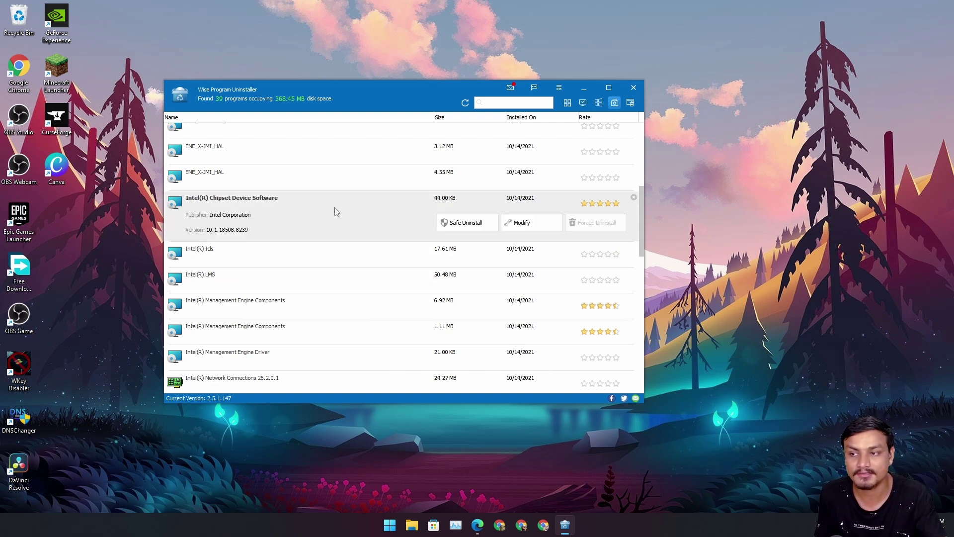
{"action": "scroll", "coordinate": [378, 198], "scroll_direction": "up", "scroll_amount": 2}
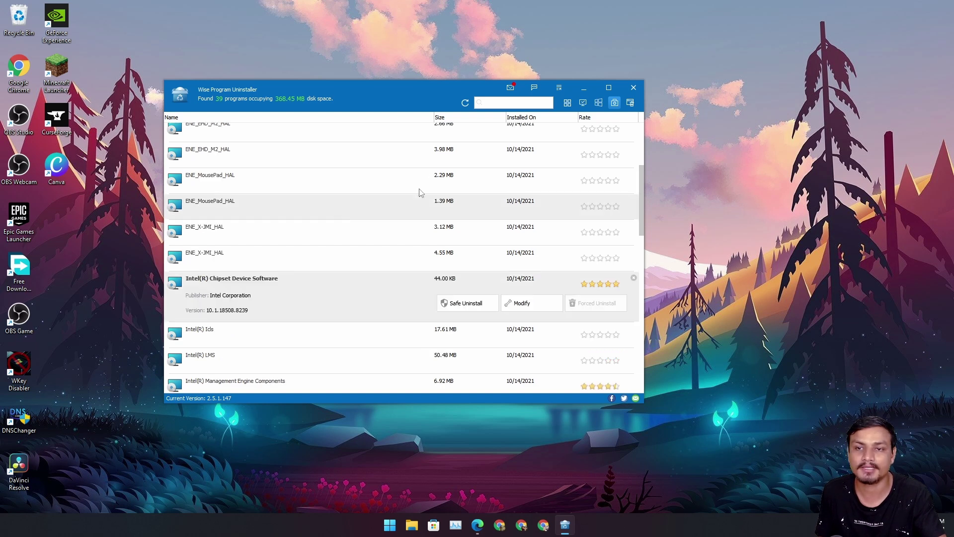
Inspect the Custom Uninstall dialog and close it without choosing a folder.
{"action": "left_click", "coordinate": [614, 103]}
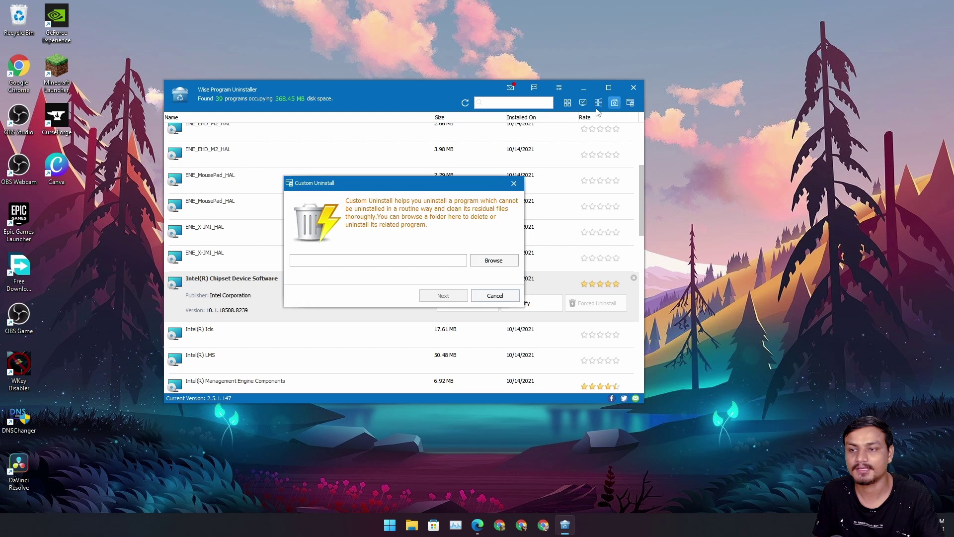
{"action": "left_click_drag", "start_coordinate": [382, 181], "coordinate": [446, 164]}
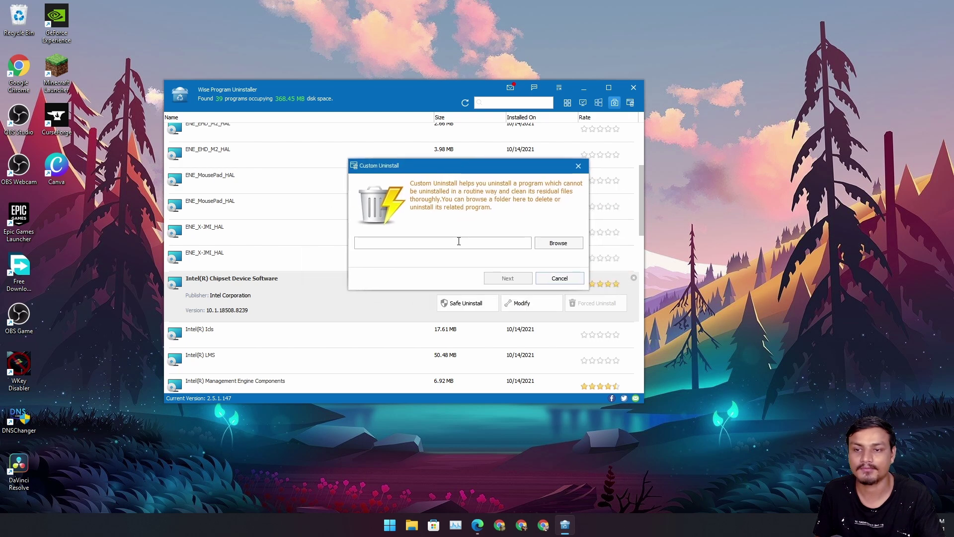
{"action": "left_click", "coordinate": [578, 167]}
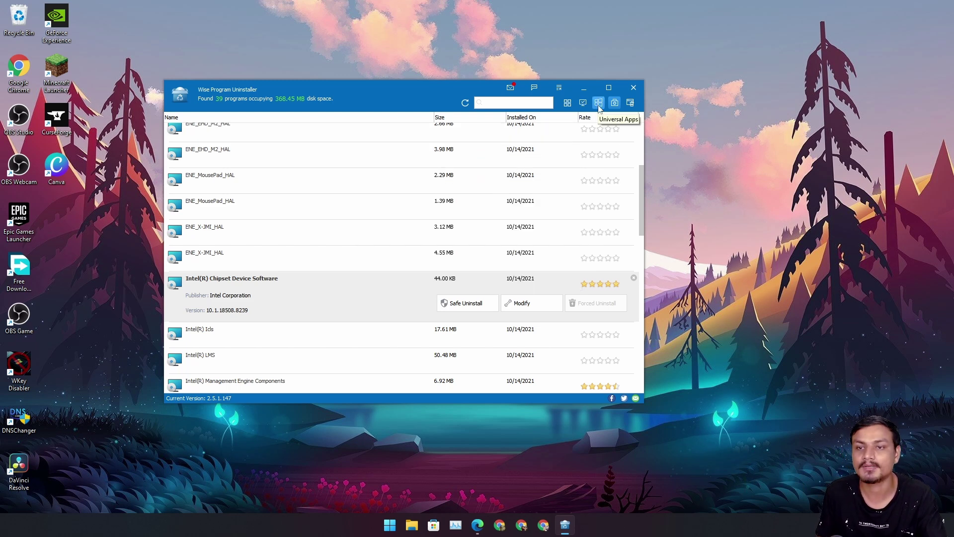
Show all installed programs together and look through the combined list.
{"action": "left_click", "coordinate": [567, 104]}
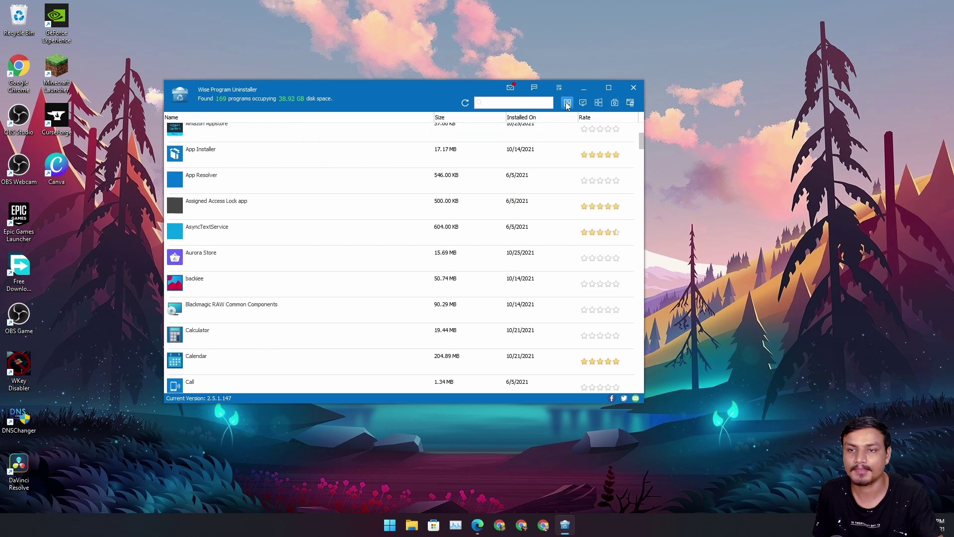
{"action": "scroll", "coordinate": [324, 206], "scroll_direction": "up", "scroll_amount": 2}
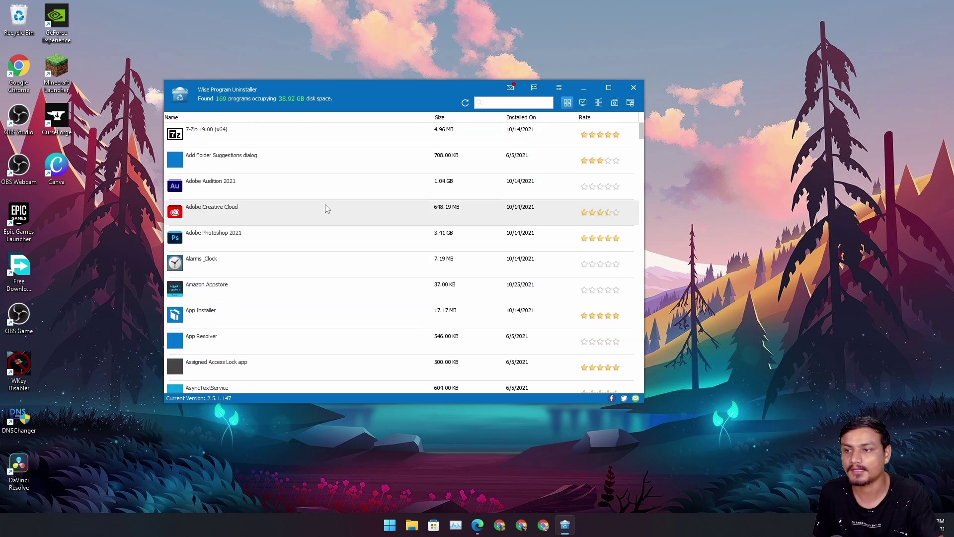
{"action": "scroll", "coordinate": [321, 196], "scroll_direction": "down", "scroll_amount": 7}
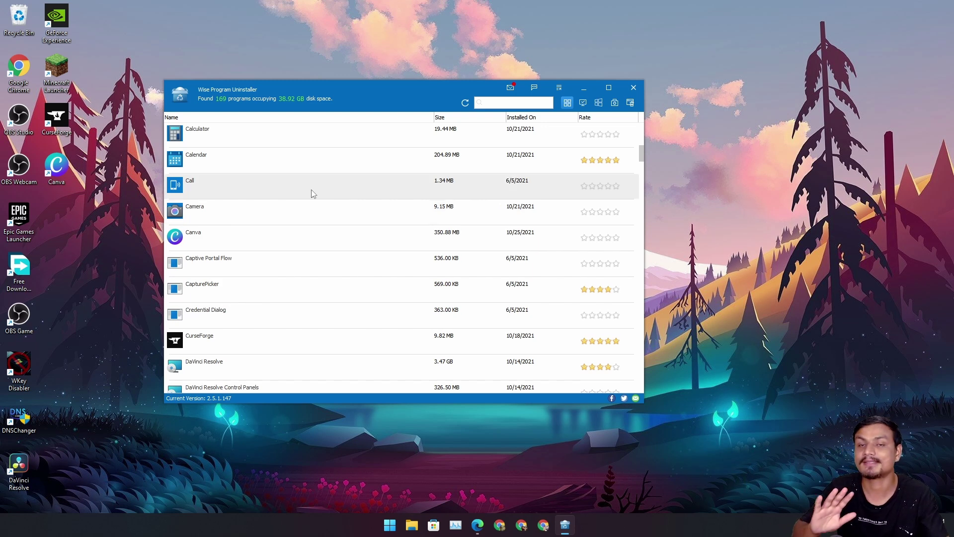
{"action": "scroll", "coordinate": [301, 214], "scroll_direction": "up", "scroll_amount": 3}
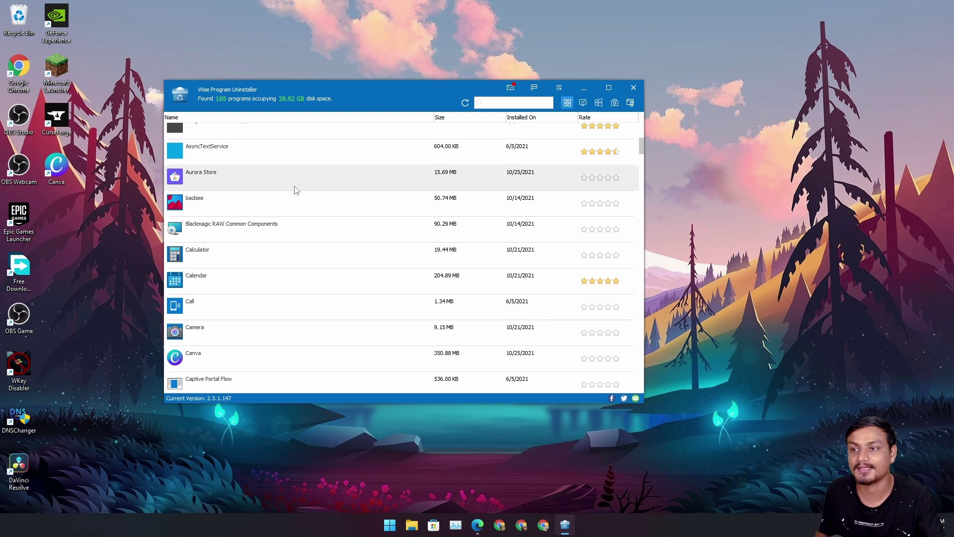
{"action": "scroll", "coordinate": [302, 189], "scroll_direction": "up", "scroll_amount": 5}
{"action": "scroll", "coordinate": [304, 190], "scroll_direction": "up", "scroll_amount": 2}
{"action": "scroll", "coordinate": [301, 189], "scroll_direction": "down", "scroll_amount": 3}
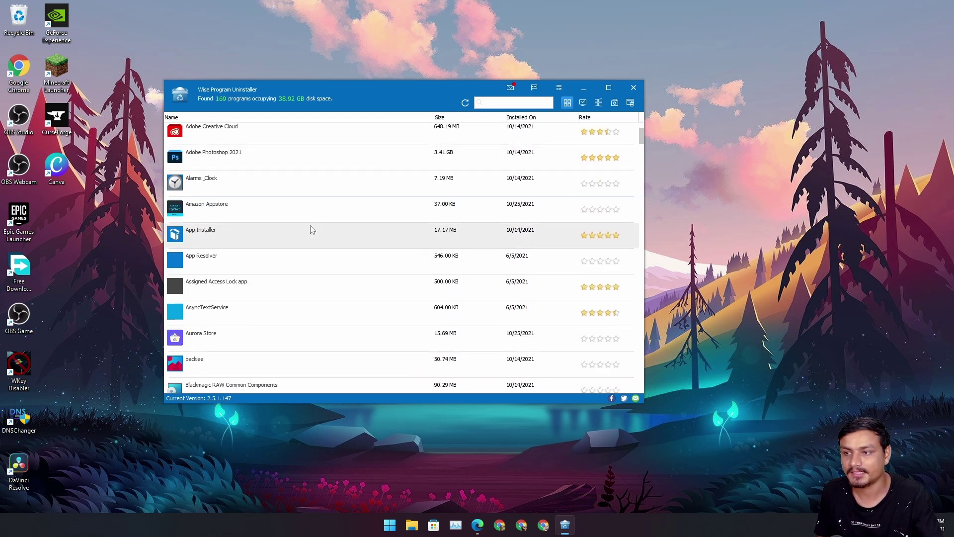
{"action": "scroll", "coordinate": [282, 232], "scroll_direction": "down", "scroll_amount": 5}
{"action": "scroll", "coordinate": [281, 231], "scroll_direction": "up", "scroll_amount": 5}
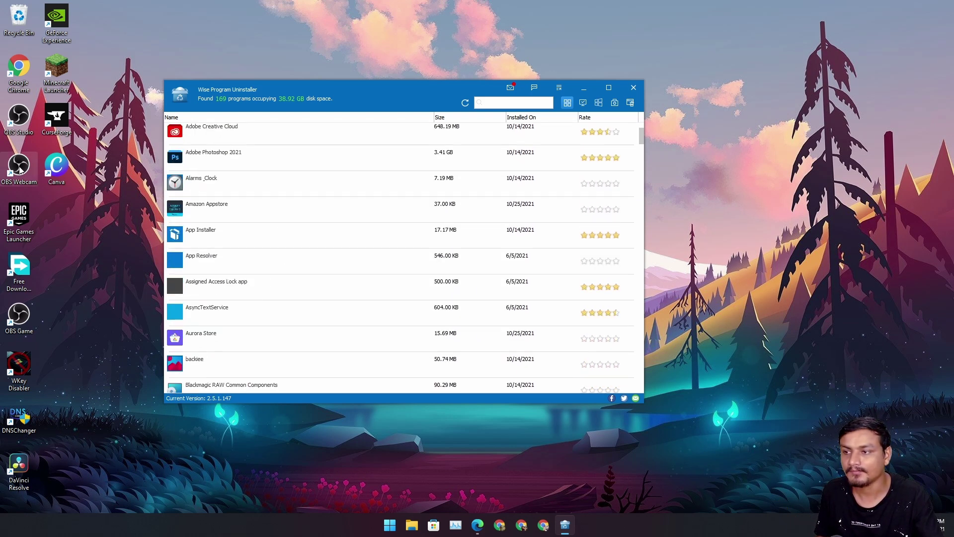
Filter the program list by "ca" and uninstall Canva with Safe Uninstall.
{"action": "left_click", "coordinate": [496, 101]}
{"action": "type", "text": "ca"}
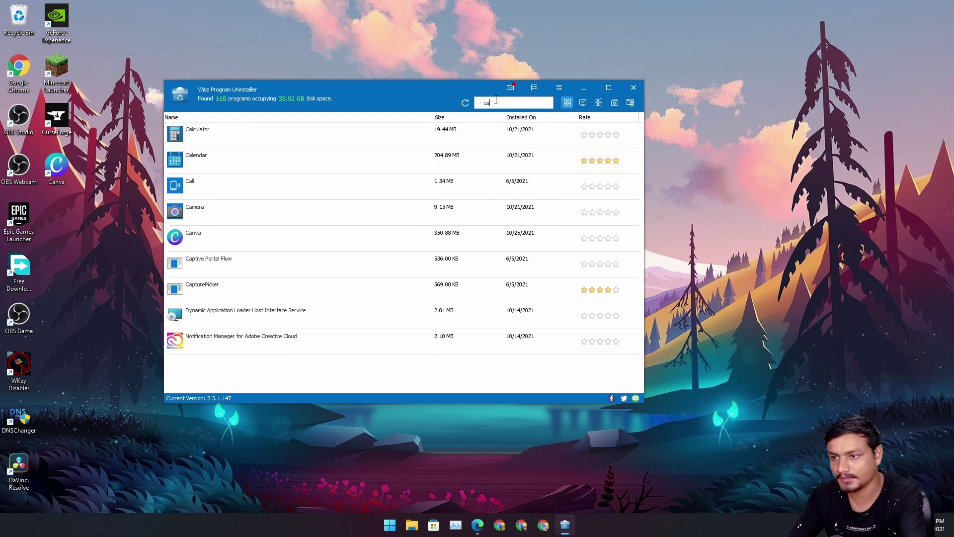
{"action": "left_click", "coordinate": [244, 239]}
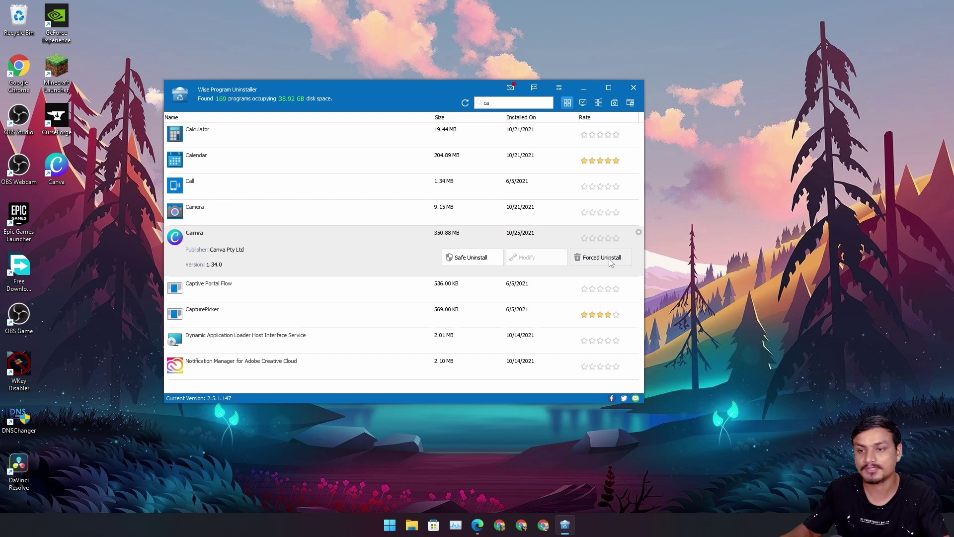
{"action": "left_click", "coordinate": [451, 257]}
{"action": "left_click", "coordinate": [470, 291]}
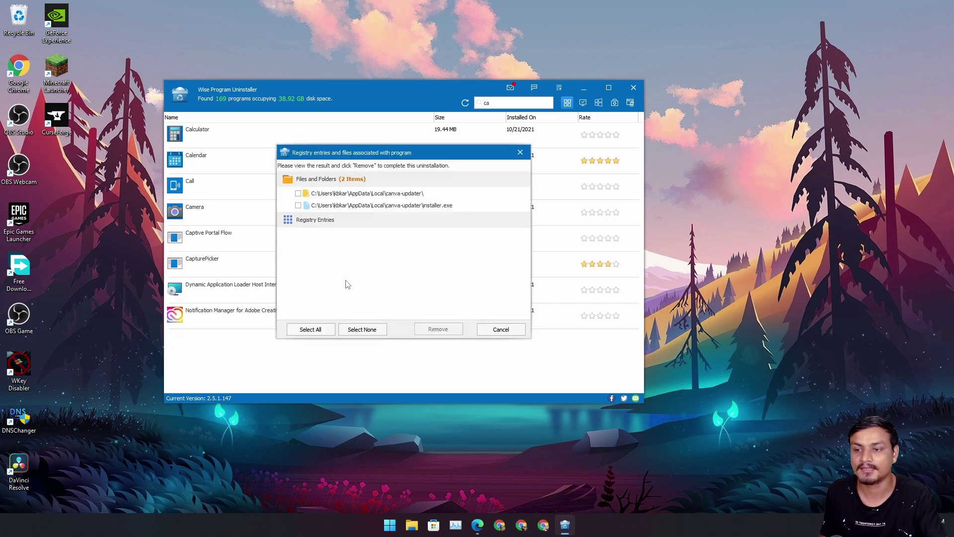
Select all leftover canva-updater files and folders and remove them to complete the uninstallation.
{"action": "left_click", "coordinate": [318, 329]}
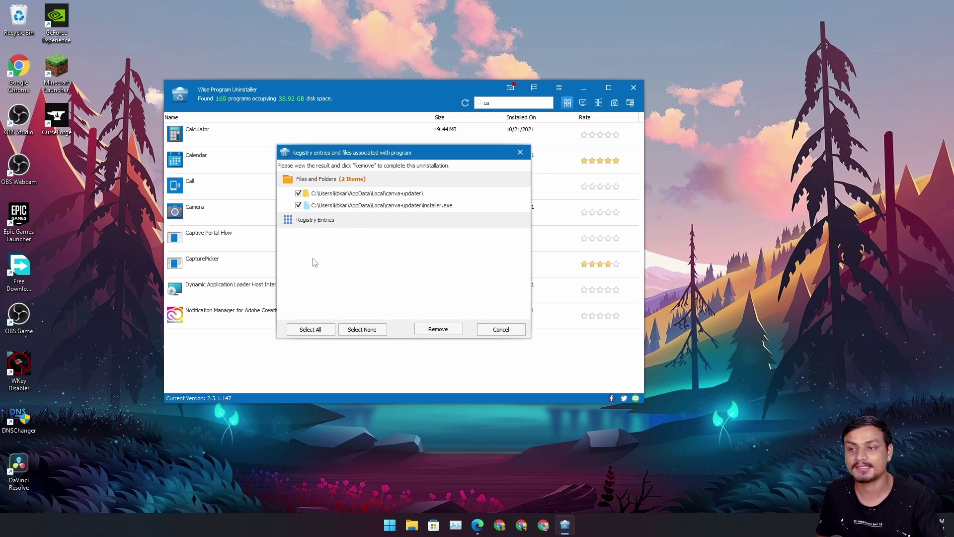
{"action": "left_click", "coordinate": [438, 329]}
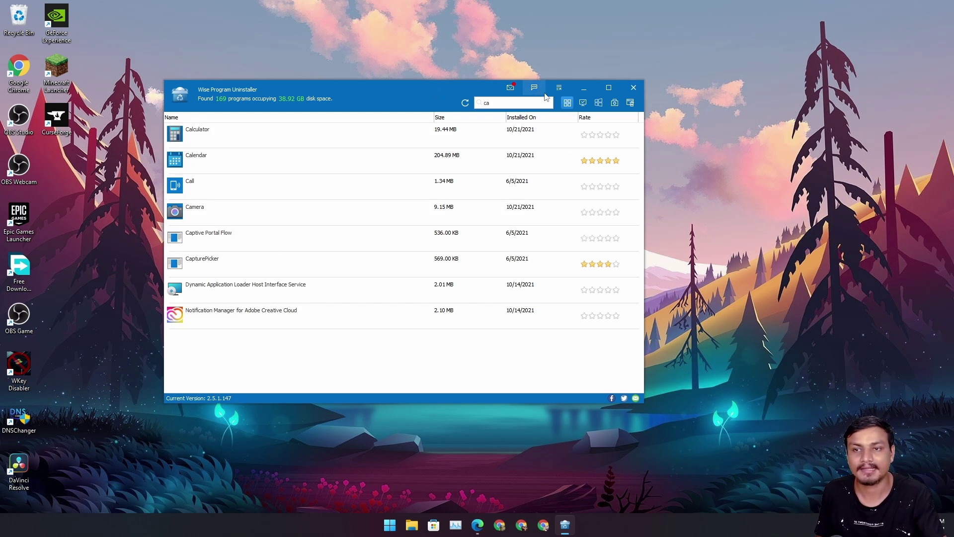
Open the program settings, inspect the auto-backup option for uninstall residuals and its backup folder path, and close the dialog with the option off.
{"action": "left_click", "coordinate": [559, 88]}
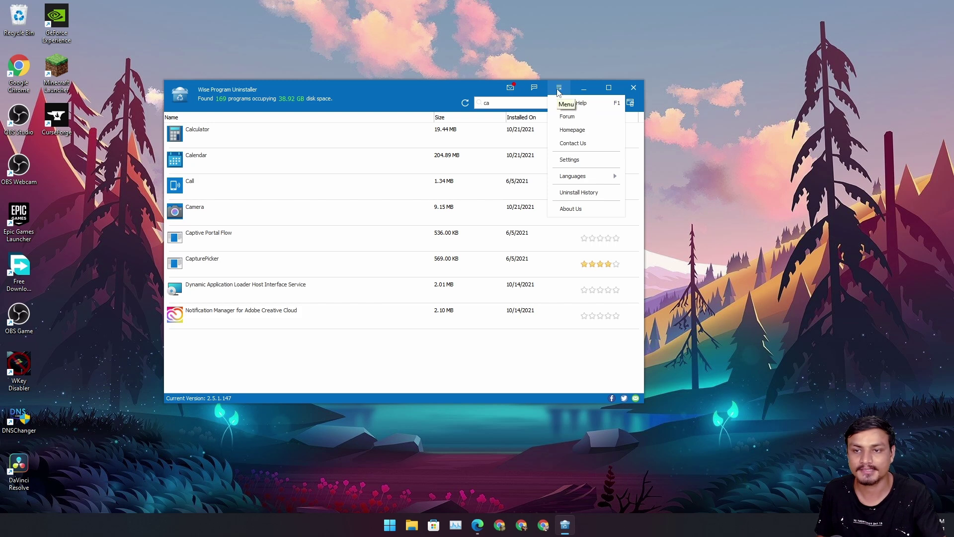
{"action": "left_click", "coordinate": [559, 88]}
{"action": "left_click", "coordinate": [558, 89]}
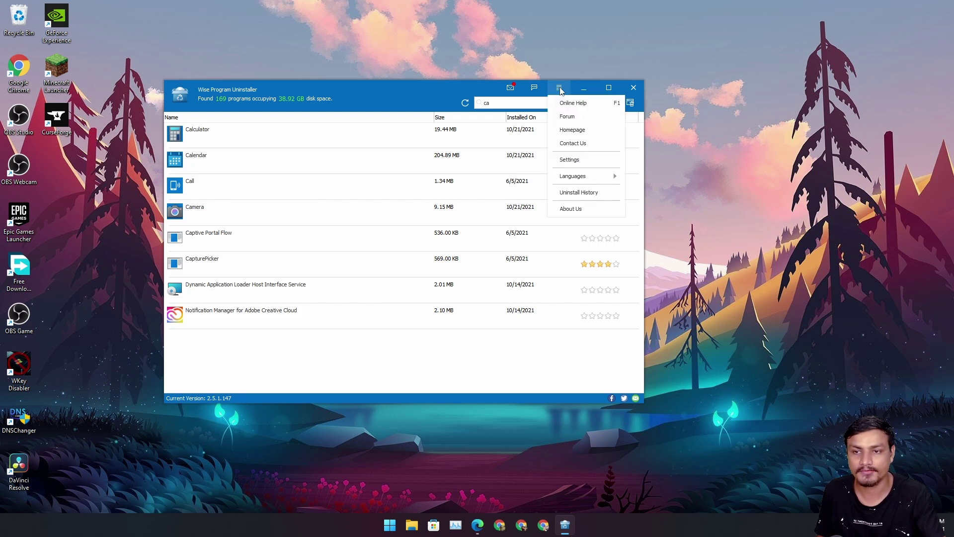
{"action": "left_click", "coordinate": [570, 160]}
{"action": "left_click_drag", "start_coordinate": [364, 181], "coordinate": [353, 160]}
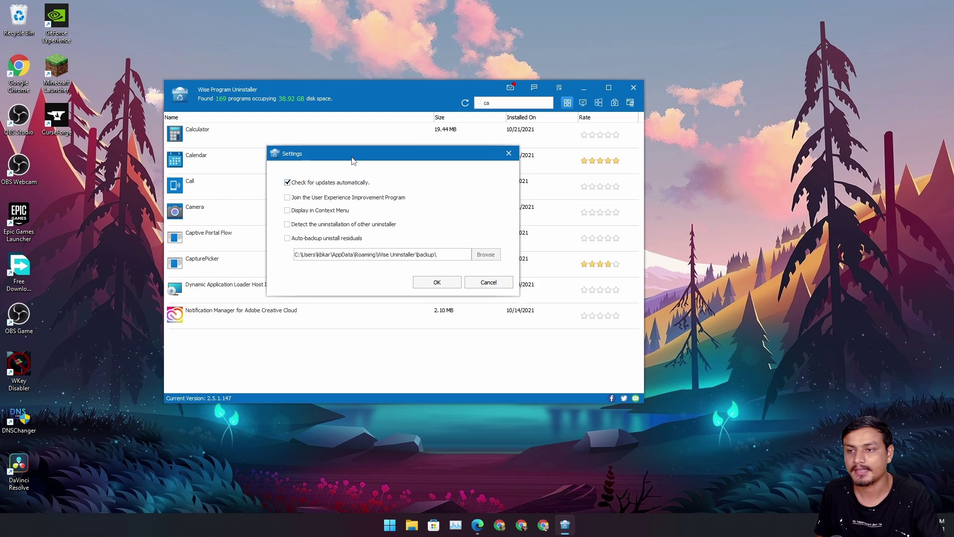
{"action": "left_click", "coordinate": [288, 239]}
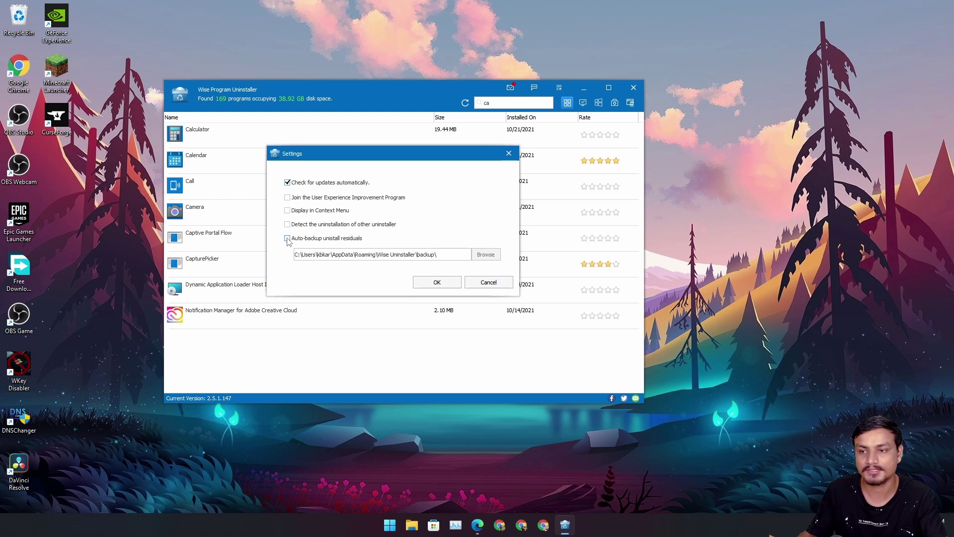
{"action": "left_click", "coordinate": [288, 239]}
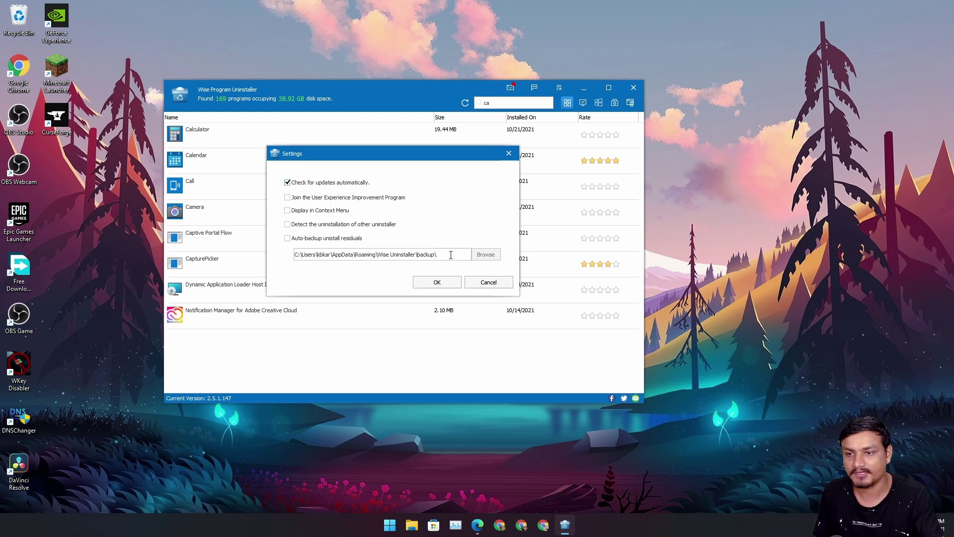
{"action": "left_click_drag", "start_coordinate": [448, 255], "coordinate": [296, 254]}
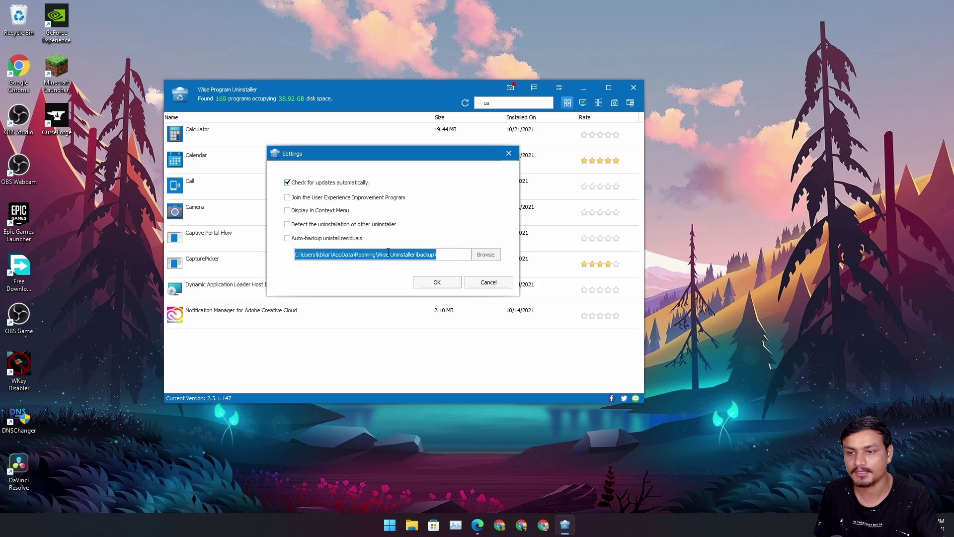
{"action": "left_click", "coordinate": [444, 257]}
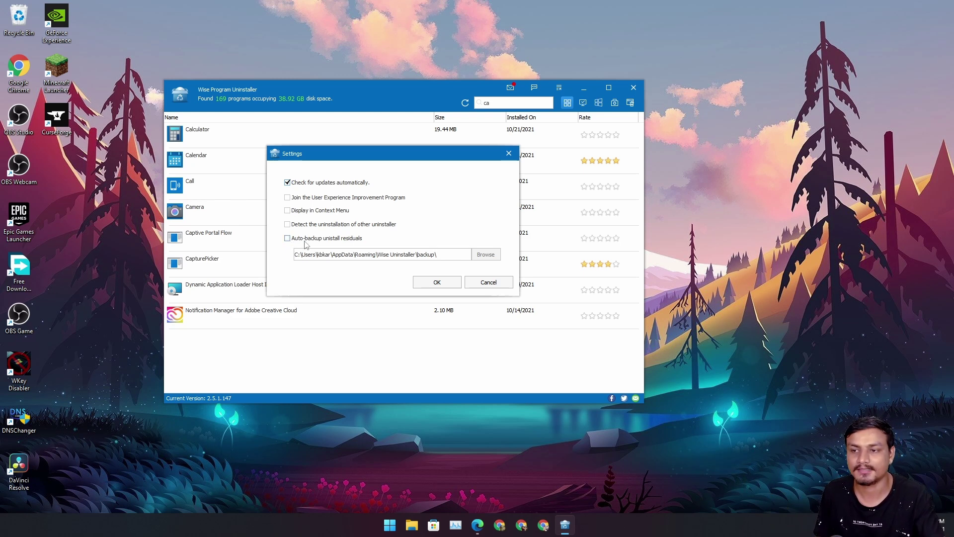
{"action": "left_click", "coordinate": [437, 282]}
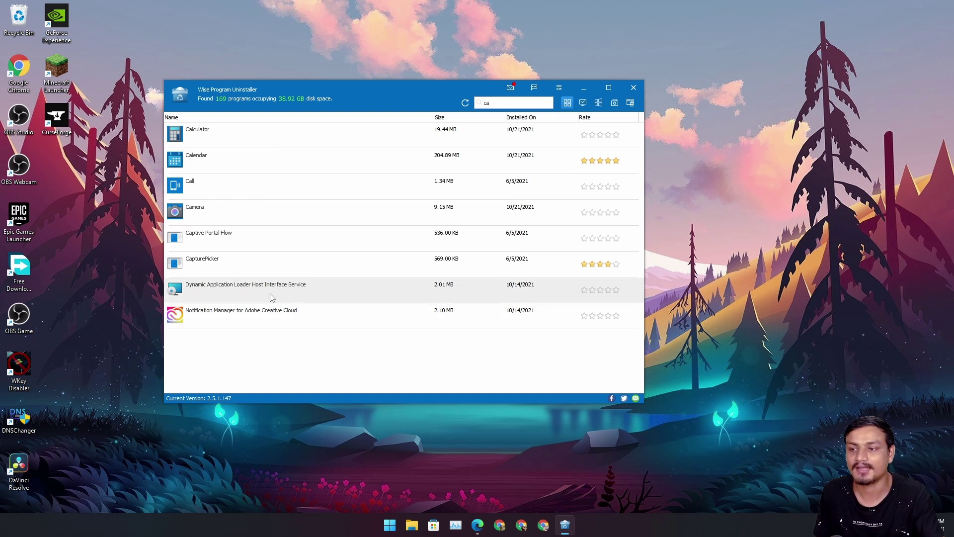
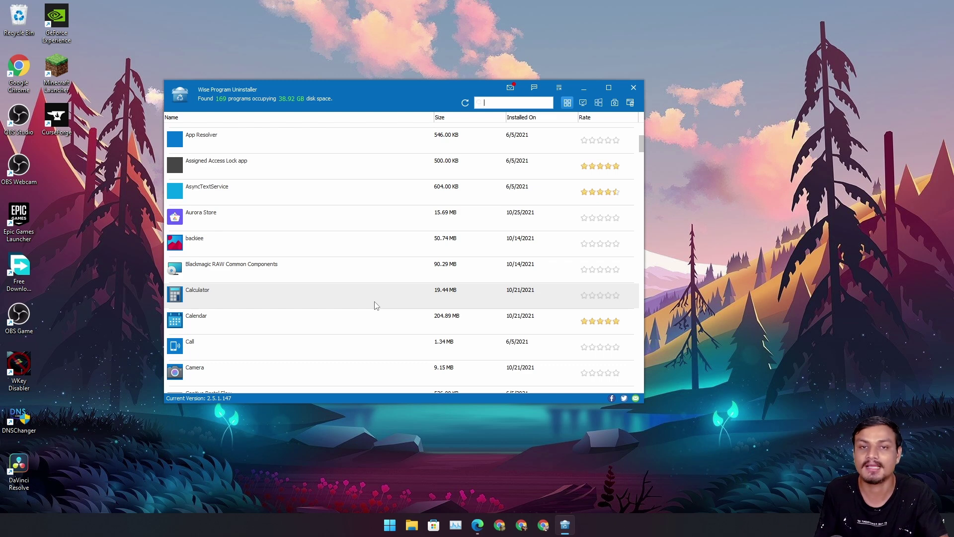
Search the program list for "maps" and clear the search.
{"action": "scroll", "coordinate": [376, 305], "scroll_direction": "down", "scroll_amount": 3}
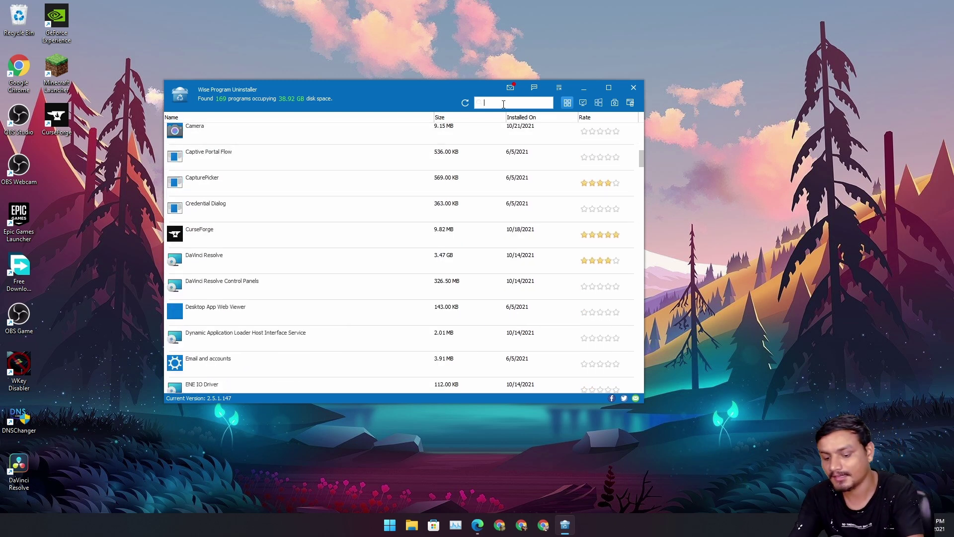
{"action": "type", "text": "maps"}
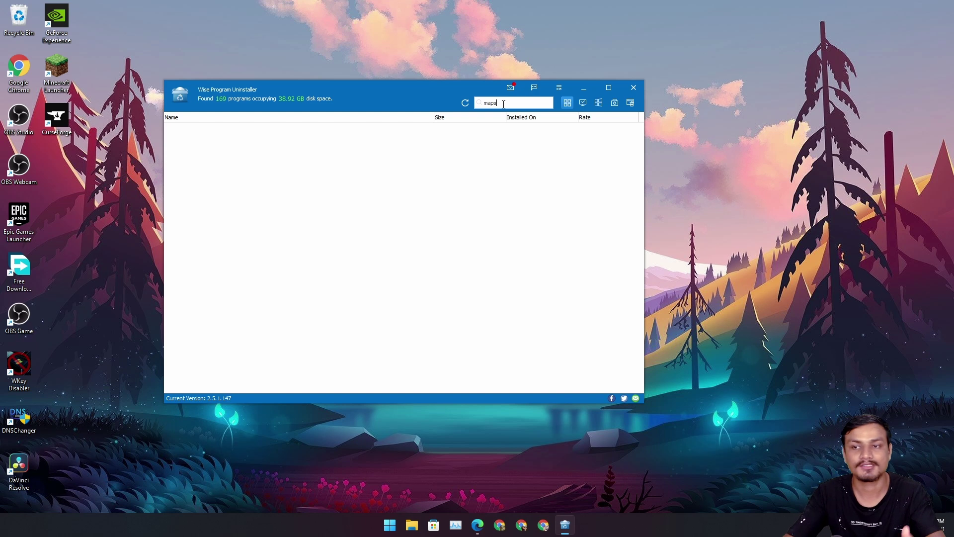
{"action": "key", "text": "BackSpace"}
{"action": "key", "text": "BackSpace"}
{"action": "key", "text": "BackSpace"}
{"action": "key", "text": "BackSpace"}
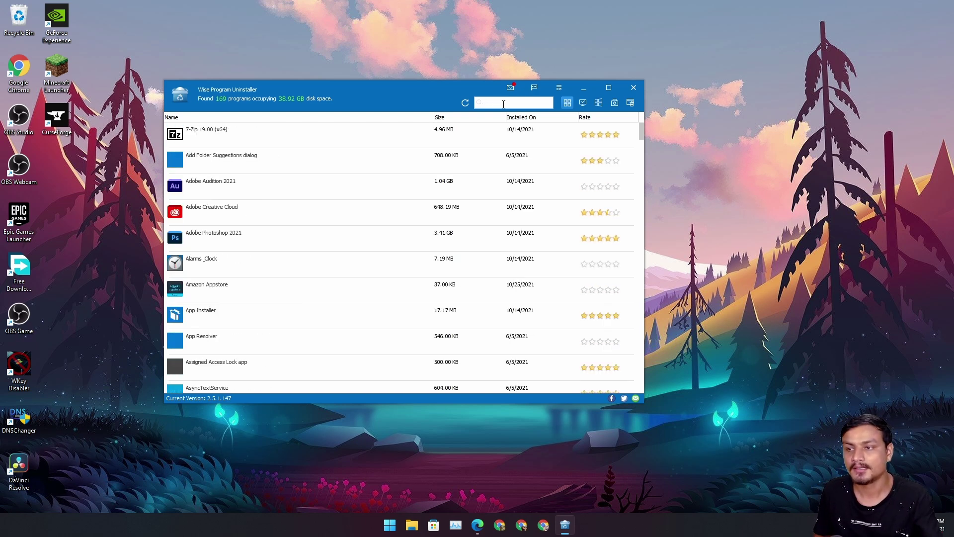
Filter the program list by "you" and expand the details of Your Phone.
{"action": "type", "text": "yo"}
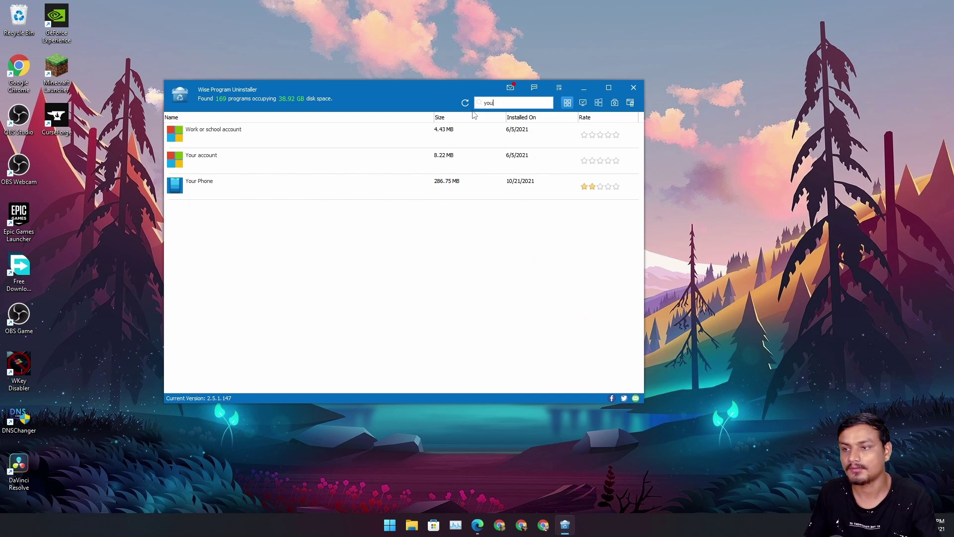
{"action": "type", "text": "u"}
{"action": "left_click", "coordinate": [206, 188]}
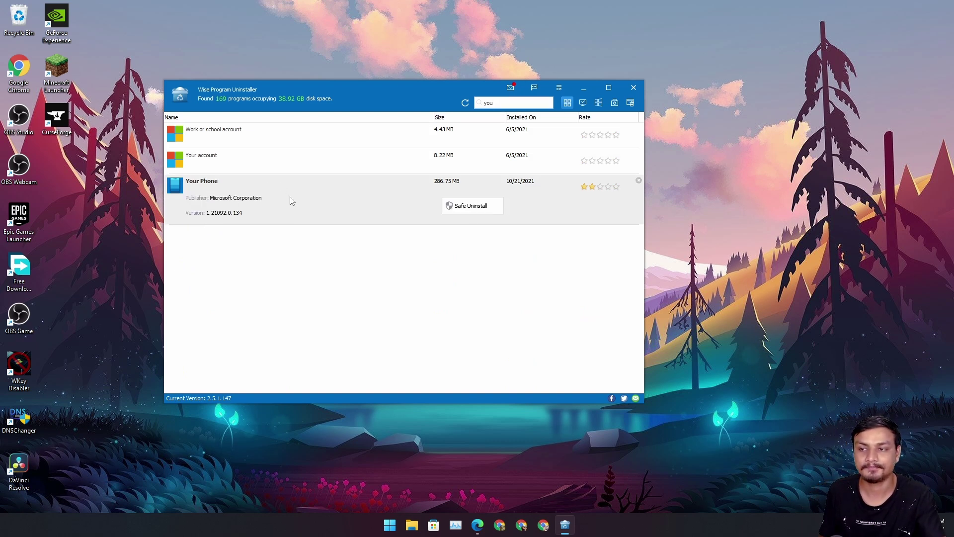
Search Windows for "your", examine the options offered for the Your Phone app, and close the search.
{"action": "left_click", "coordinate": [390, 525]}
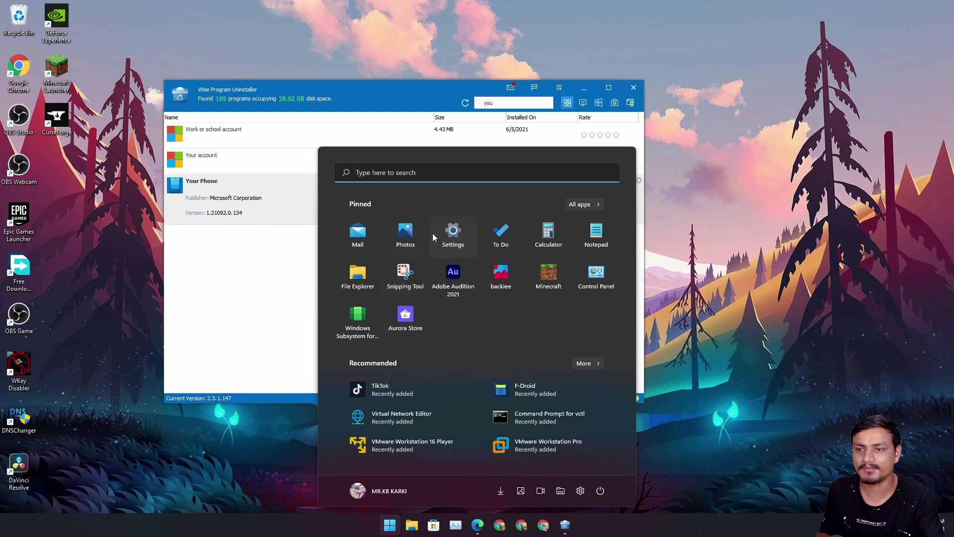
{"action": "left_click", "coordinate": [398, 174]}
{"action": "type", "text": "your"}
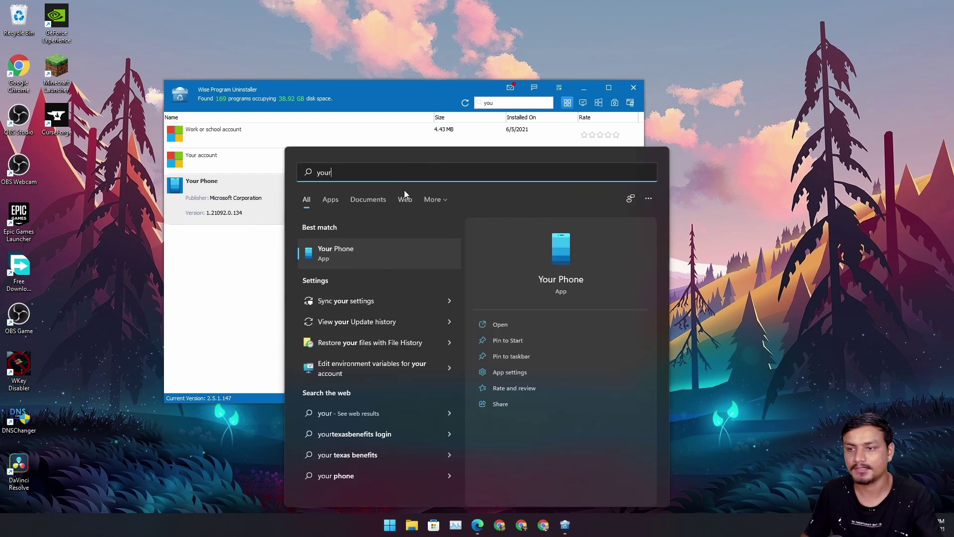
{"action": "right_click", "coordinate": [360, 258]}
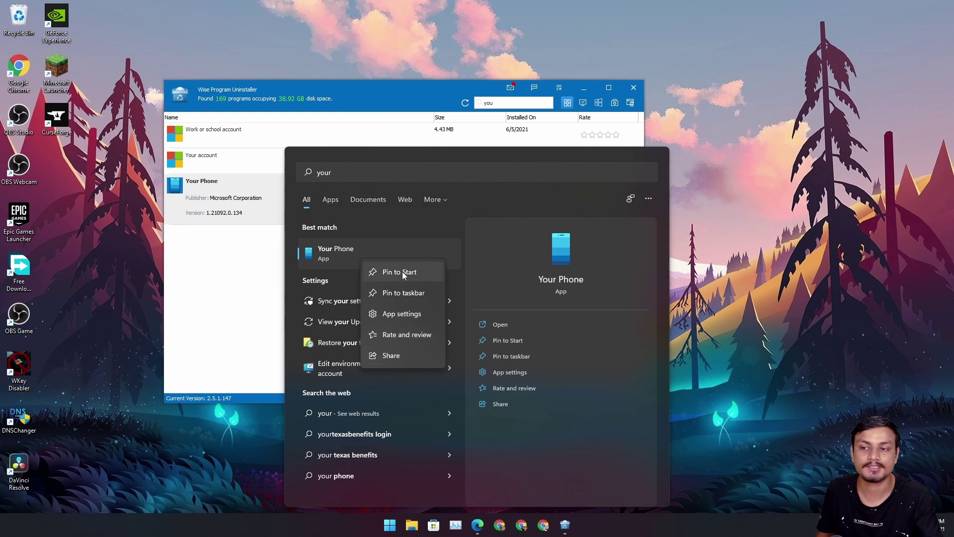
{"action": "left_click", "coordinate": [221, 303]}
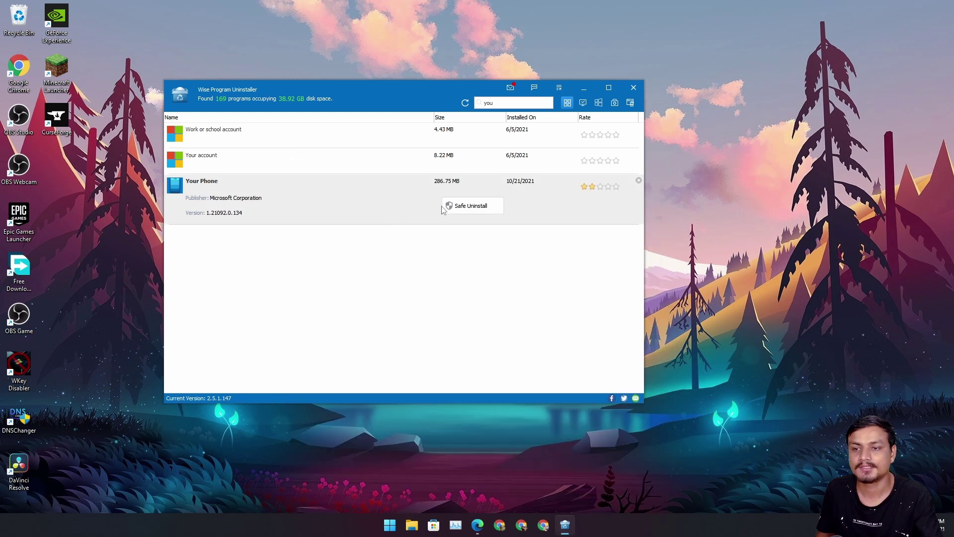
Uninstall Your Phone with Safe Uninstall and check for the app by searching Windows for "your ph".
{"action": "left_click", "coordinate": [468, 211]}
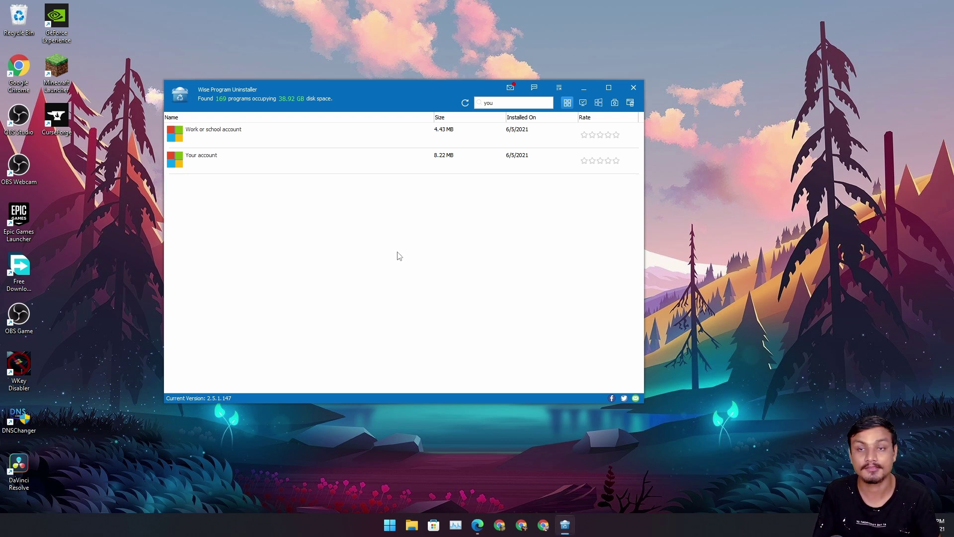
{"action": "key", "text": "super"}
{"action": "left_click", "coordinate": [404, 174]}
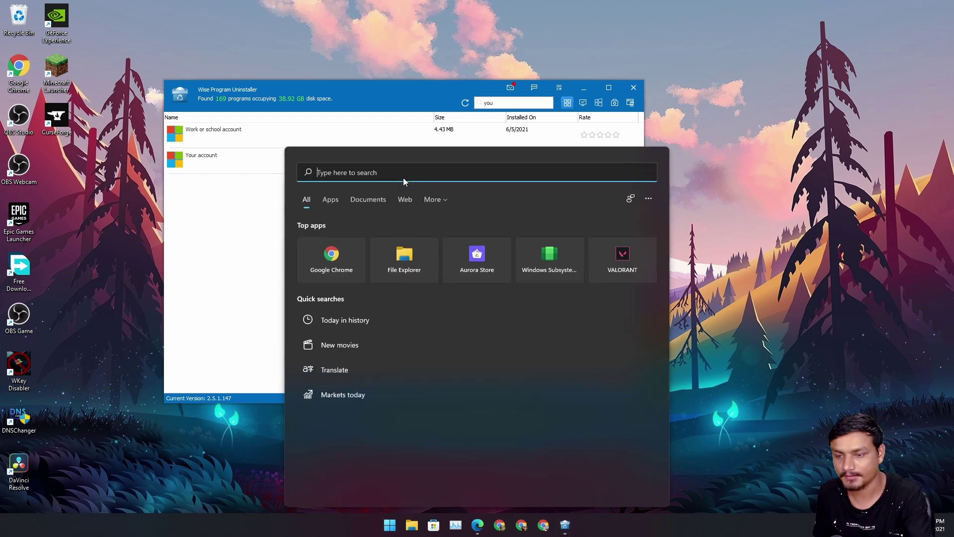
{"action": "type", "text": "your"}
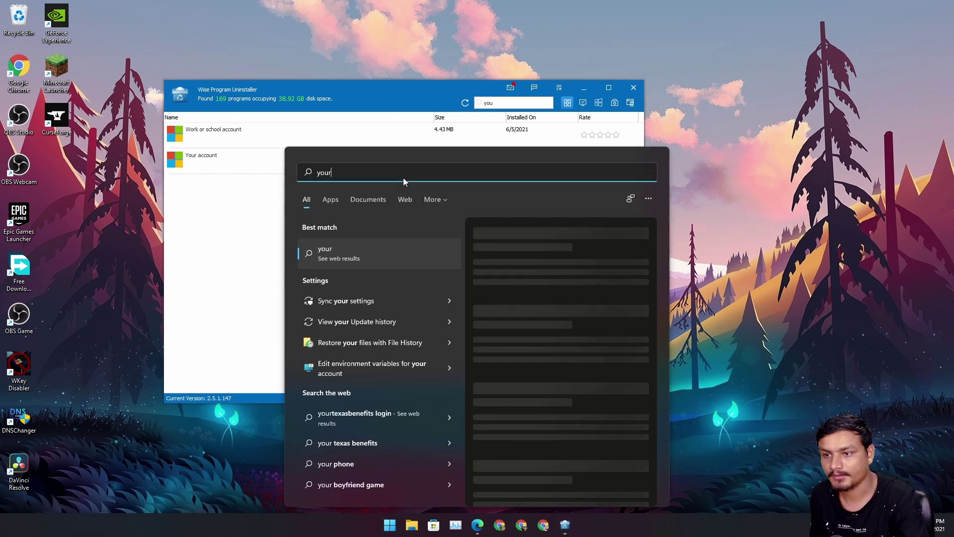
{"action": "type", "text": " ph"}
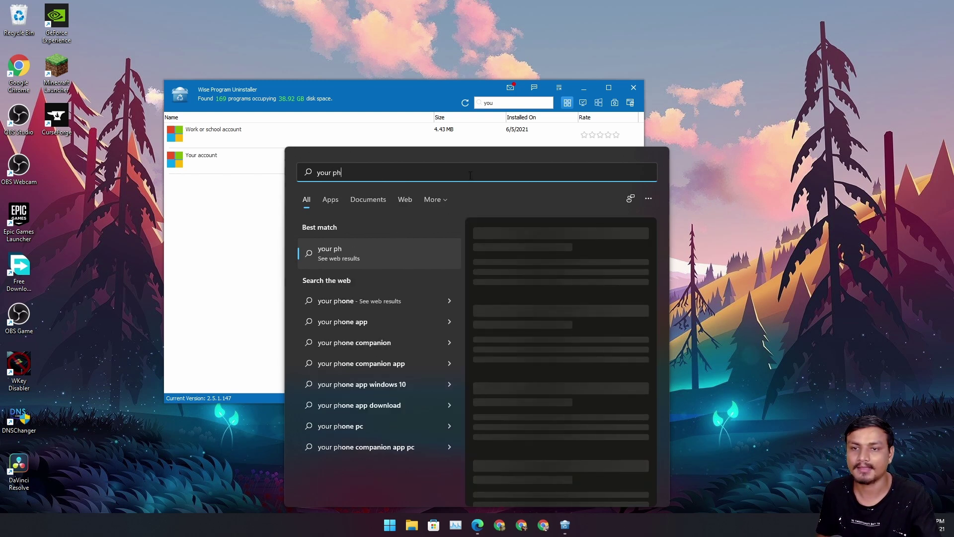
{"action": "left_click", "coordinate": [724, 171]}
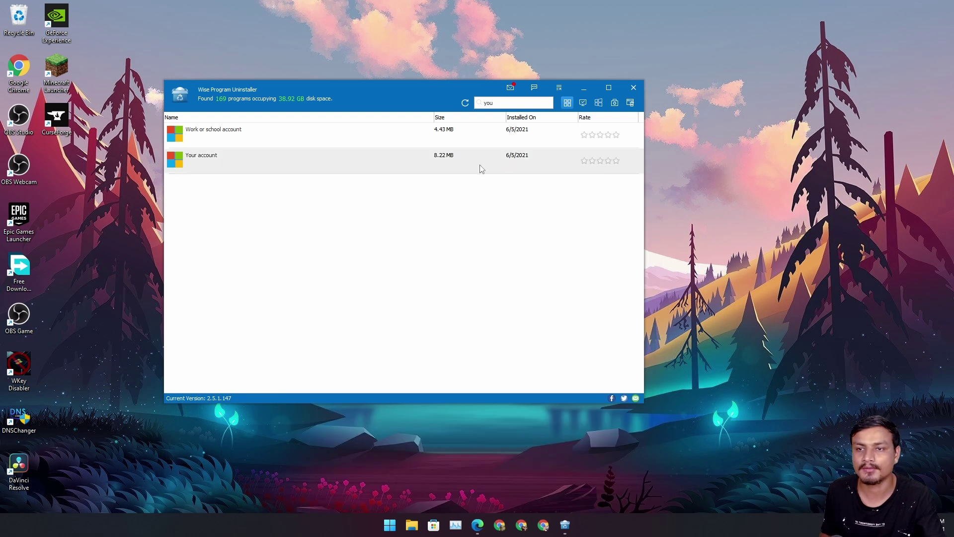
Clear the program list filter and expand the details of Alarms_Clock.
{"action": "left_click", "coordinate": [517, 103]}
{"action": "key", "text": "BackSpace"}
{"action": "key", "text": "BackSpace"}
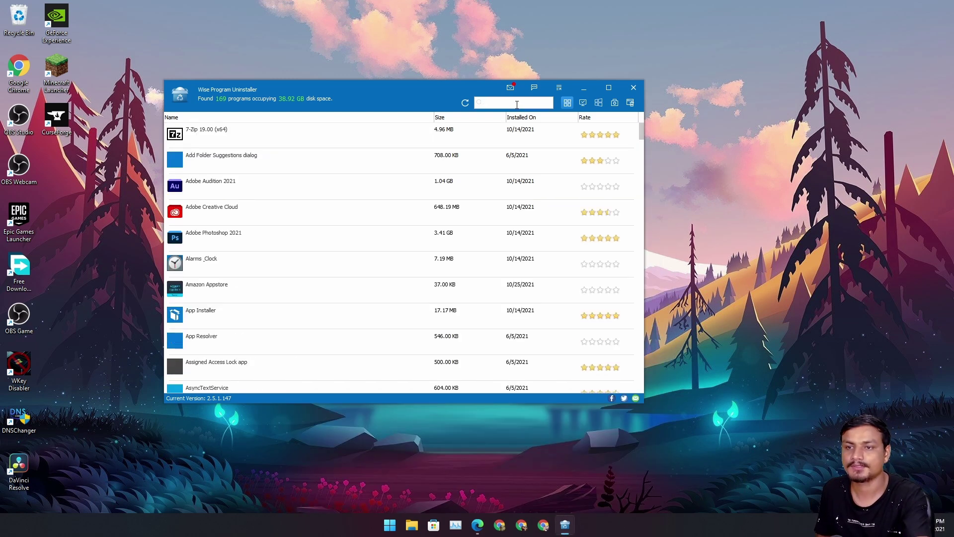
{"action": "left_click", "coordinate": [228, 260]}
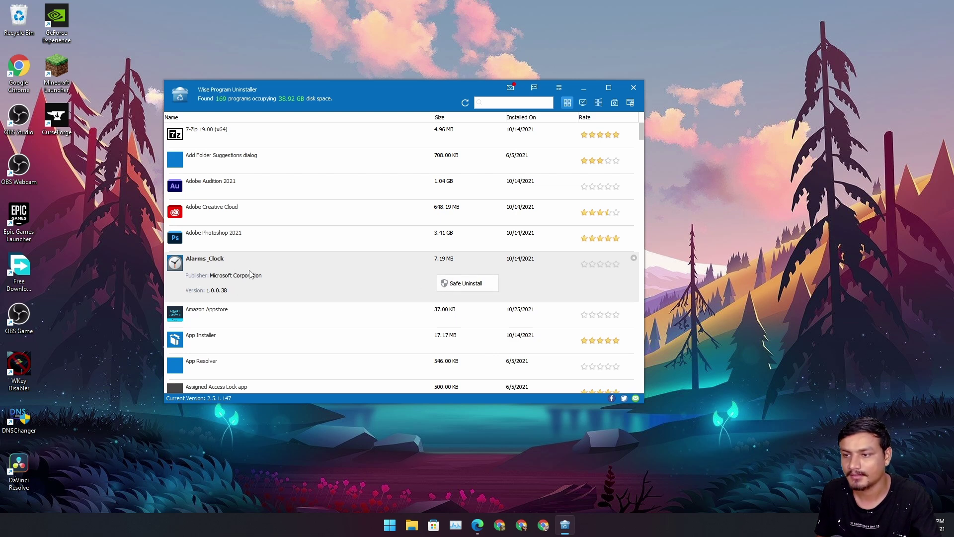
Search Windows for "al", examine the options offered for the Alarms & Clock app, and dismiss the search.
{"action": "left_click", "coordinate": [390, 525]}
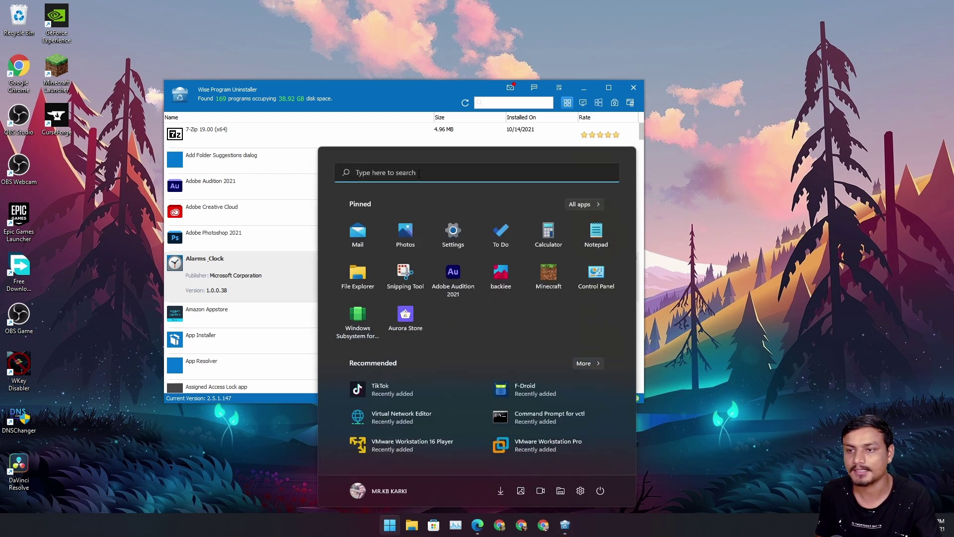
{"action": "left_click", "coordinate": [419, 174]}
{"action": "type", "text": "al"}
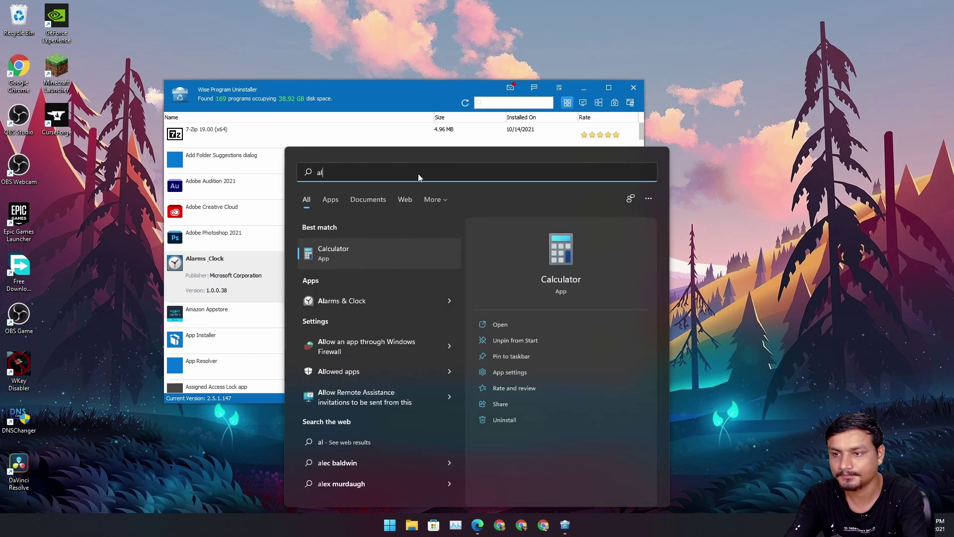
{"action": "right_click", "coordinate": [358, 300]}
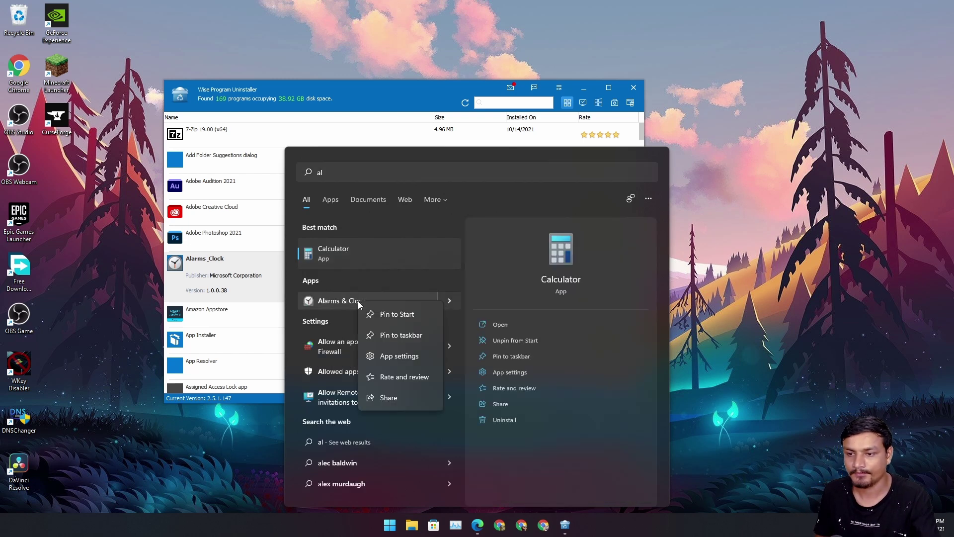
{"action": "key", "text": "Escape"}
{"action": "key", "text": "Escape"}
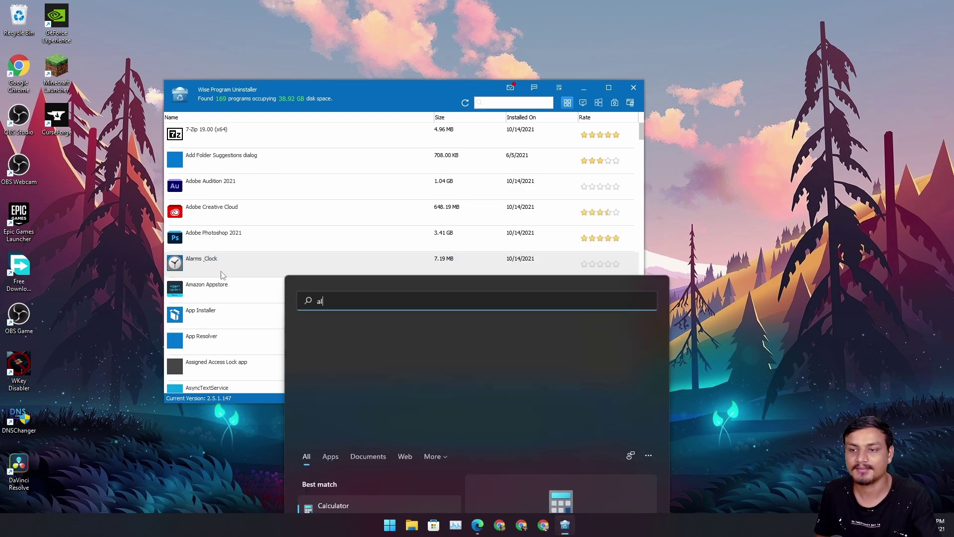
Inspect the uninstall options of Alarms_Clock and Amazon Appstore in the full program list.
{"action": "left_click", "coordinate": [291, 268]}
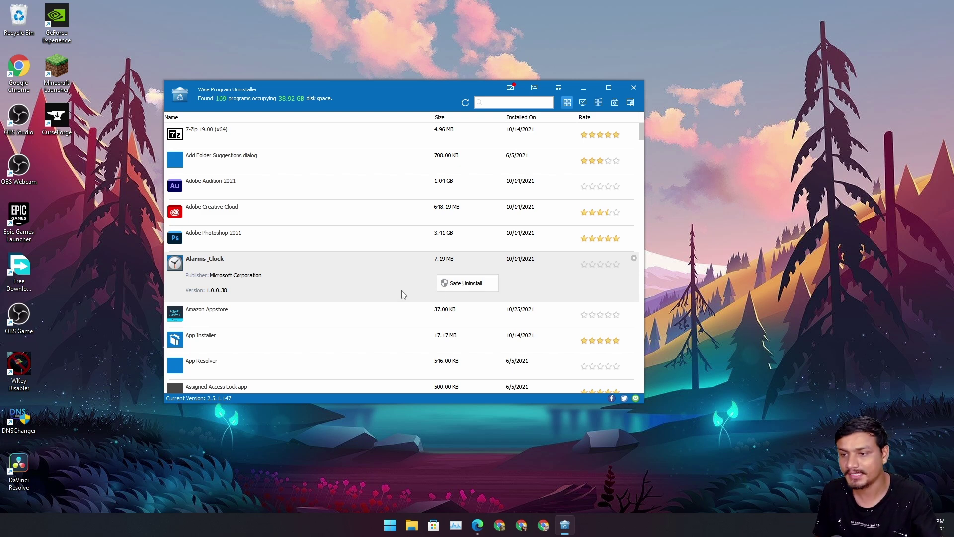
{"action": "scroll", "coordinate": [422, 338], "scroll_direction": "down", "scroll_amount": 3}
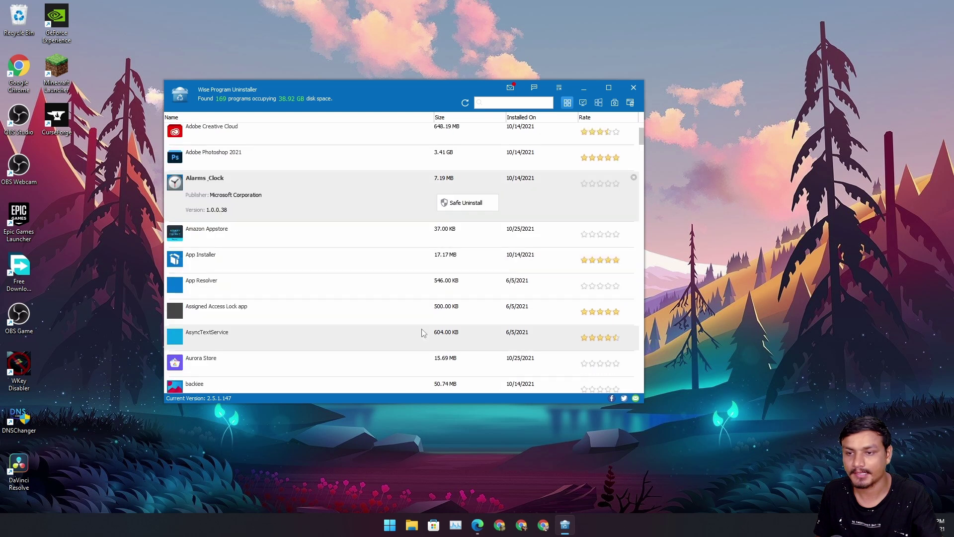
{"action": "left_click", "coordinate": [428, 258]}
{"action": "left_click", "coordinate": [417, 215]}
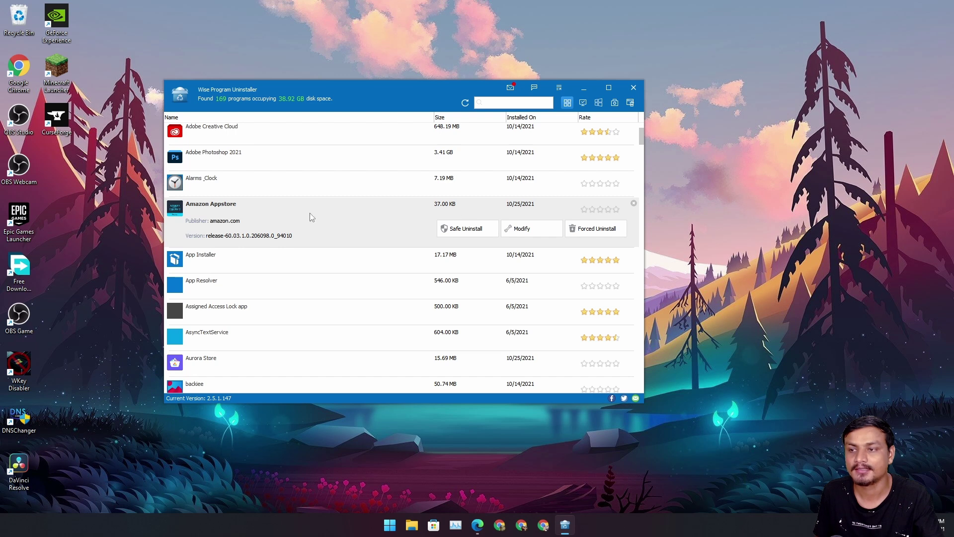
{"action": "scroll", "coordinate": [298, 221], "scroll_direction": "up", "scroll_amount": 2}
{"action": "scroll", "coordinate": [374, 226], "scroll_direction": "up", "scroll_amount": 2}
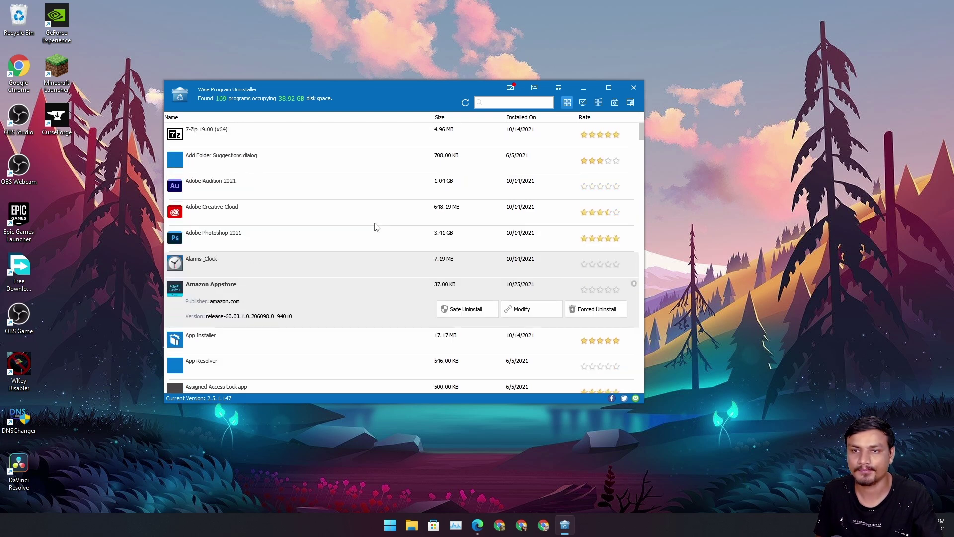
Browse the full program list, restrict it to desktop programs only, and return to its beginning.
{"action": "scroll", "coordinate": [378, 228], "scroll_direction": "down", "scroll_amount": 4}
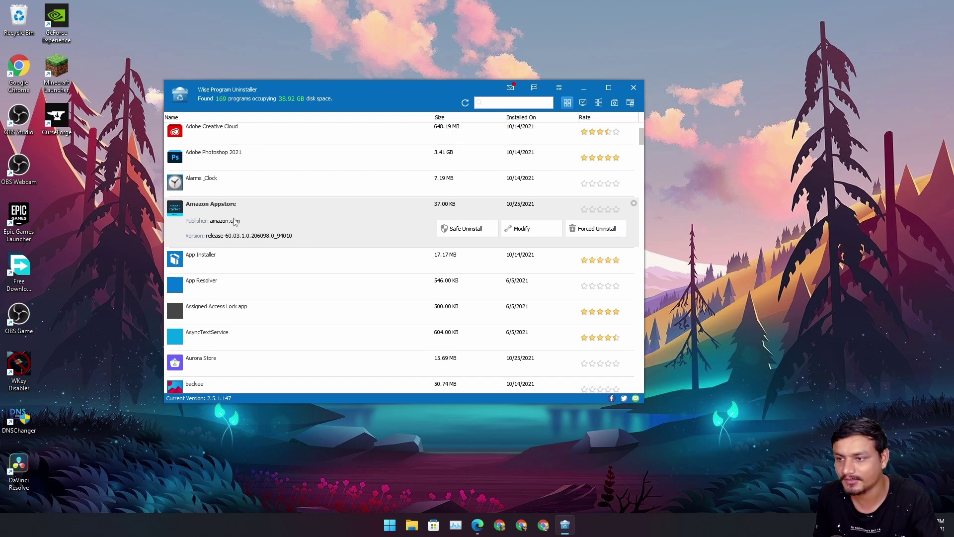
{"action": "scroll", "coordinate": [318, 268], "scroll_direction": "up", "scroll_amount": 1}
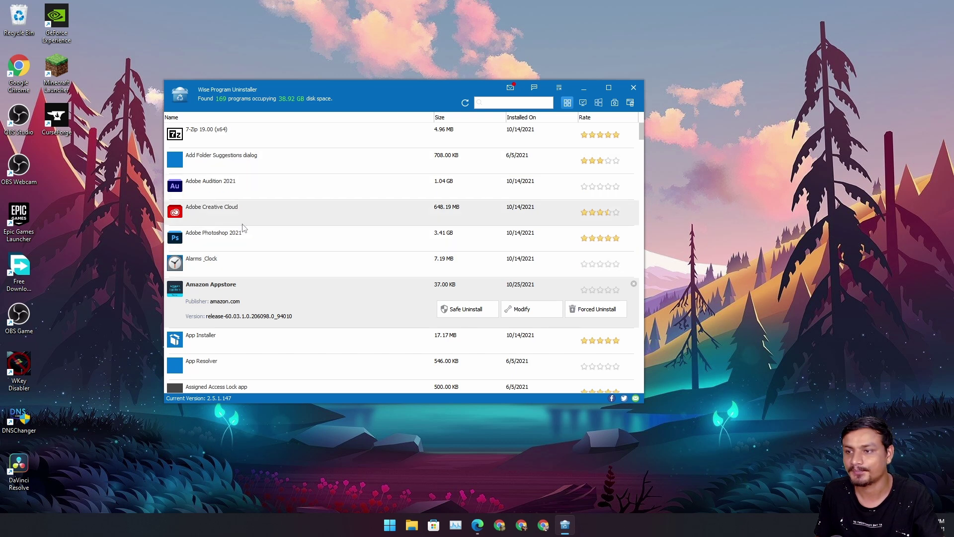
{"action": "scroll", "coordinate": [241, 229], "scroll_direction": "down", "scroll_amount": 5}
{"action": "scroll", "coordinate": [254, 281], "scroll_direction": "down", "scroll_amount": 5}
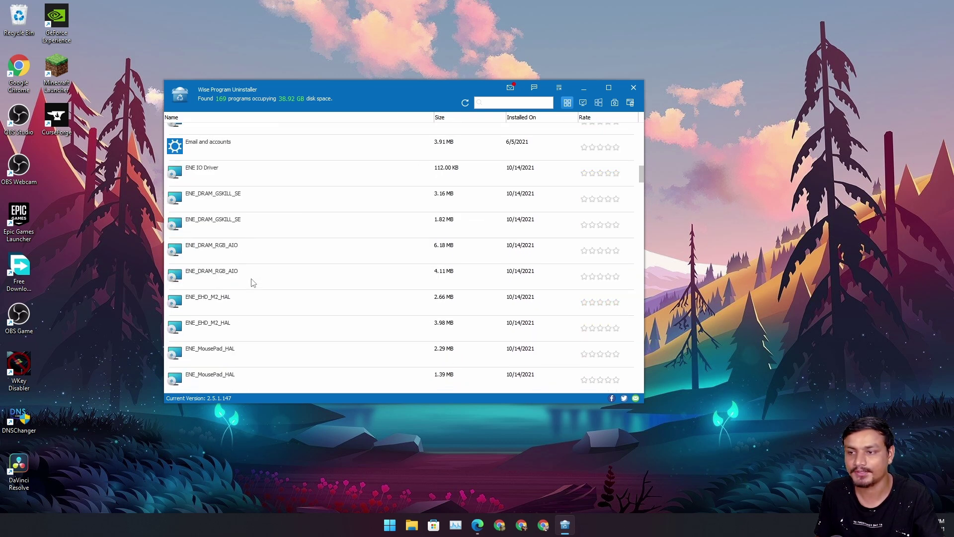
{"action": "left_click", "coordinate": [583, 102]}
{"action": "scroll", "coordinate": [380, 222], "scroll_direction": "up", "scroll_amount": 8}
{"action": "scroll", "coordinate": [379, 228], "scroll_direction": "up", "scroll_amount": 3}
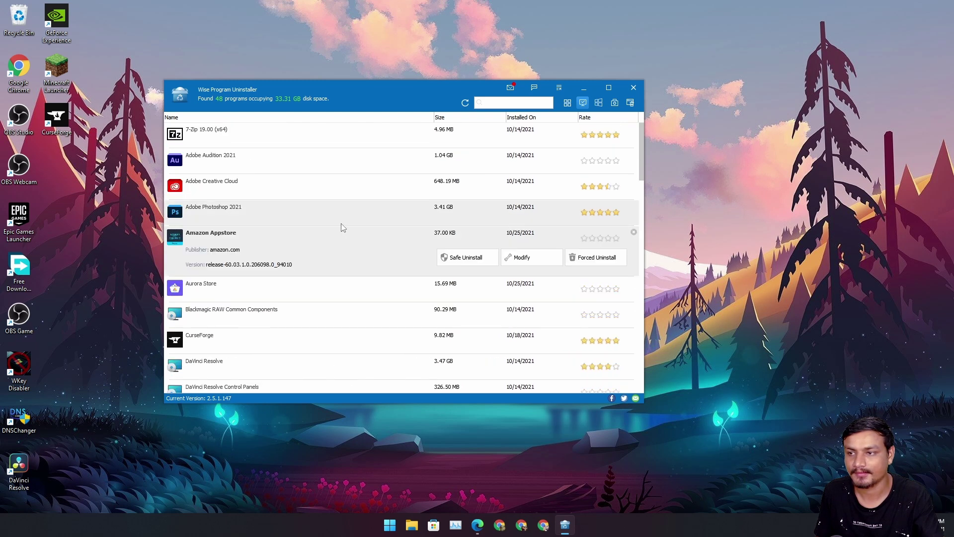
Find F-Droid among the desktop programs, expand its details and uninstall options, and look through the remaining entries.
{"action": "scroll", "coordinate": [372, 292], "scroll_direction": "down", "scroll_amount": 5}
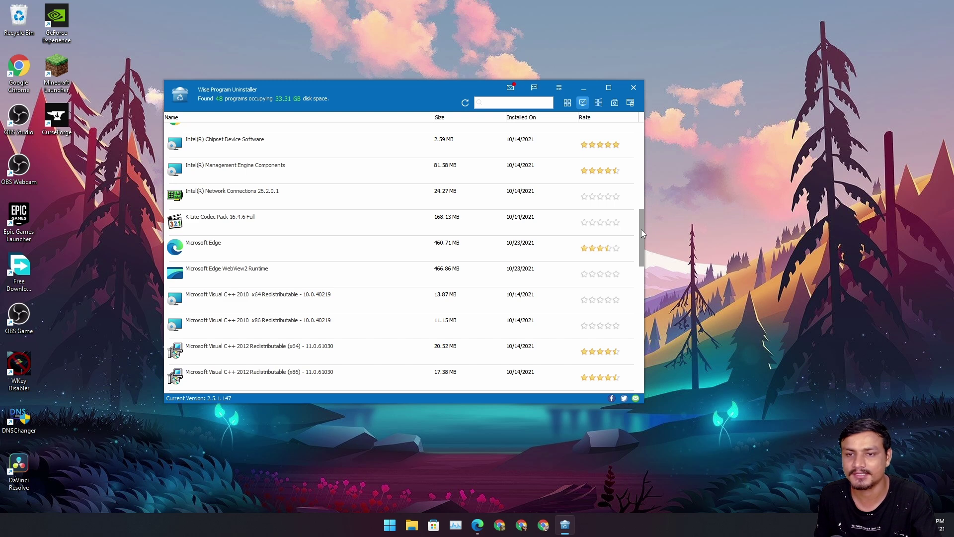
{"action": "left_click_drag", "start_coordinate": [642, 229], "coordinate": [640, 185]}
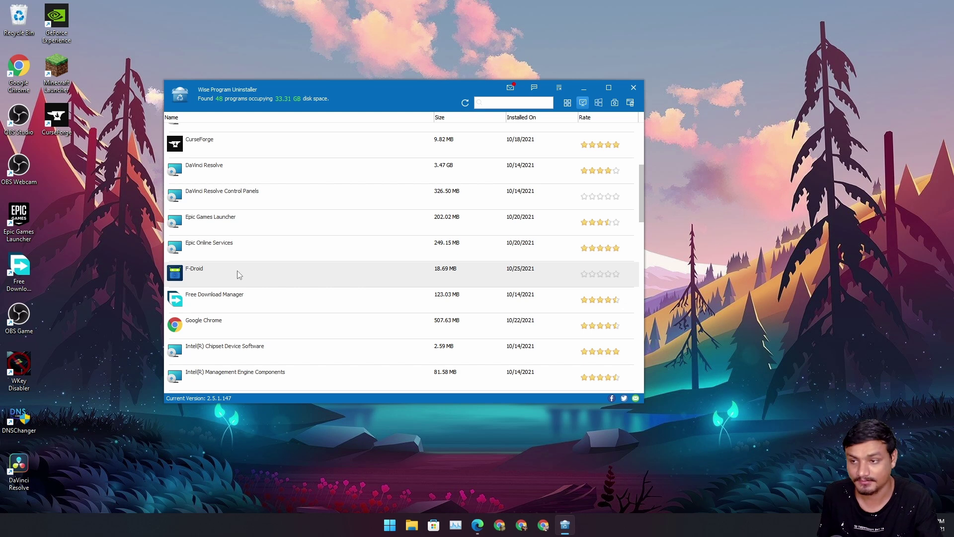
{"action": "scroll", "coordinate": [253, 239], "scroll_direction": "down", "scroll_amount": 1}
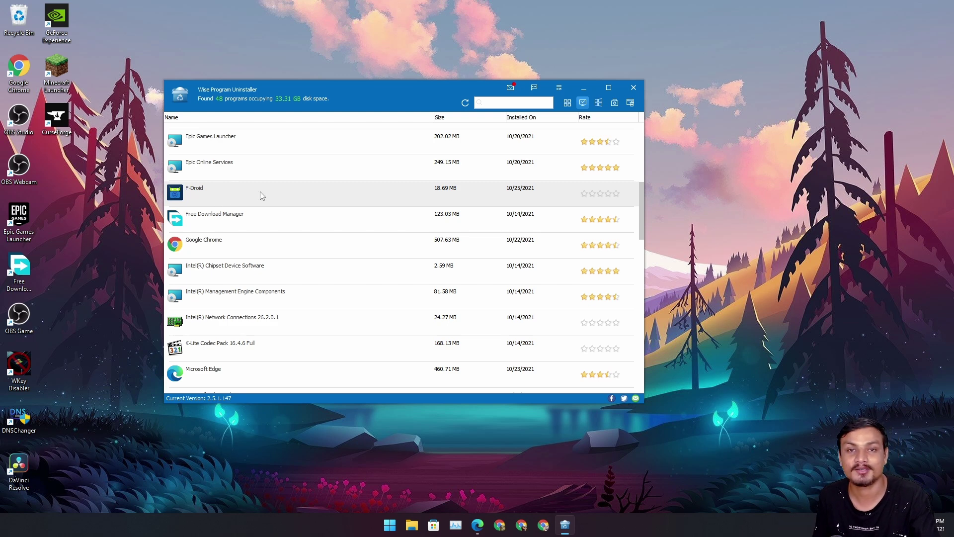
{"action": "left_click", "coordinate": [213, 194]}
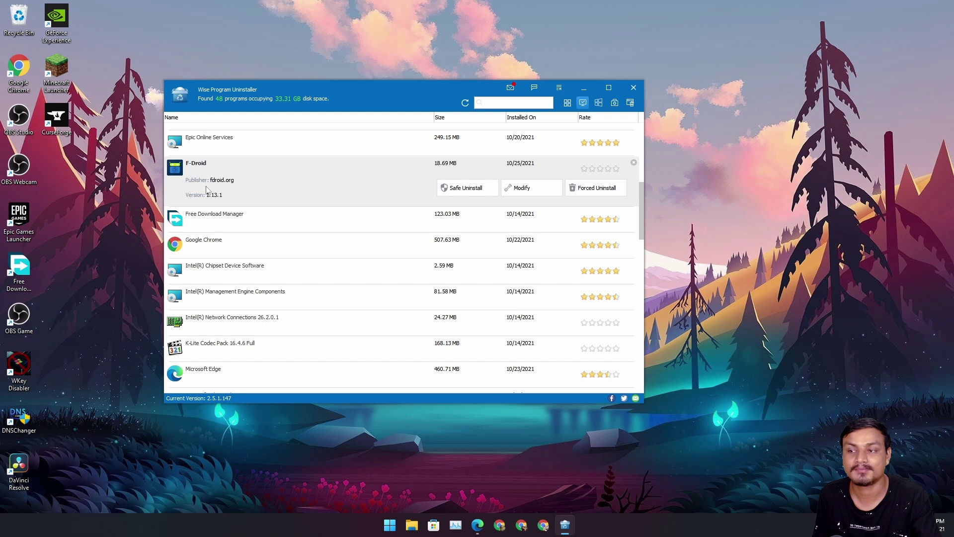
{"action": "scroll", "coordinate": [319, 285], "scroll_direction": "down", "scroll_amount": 3}
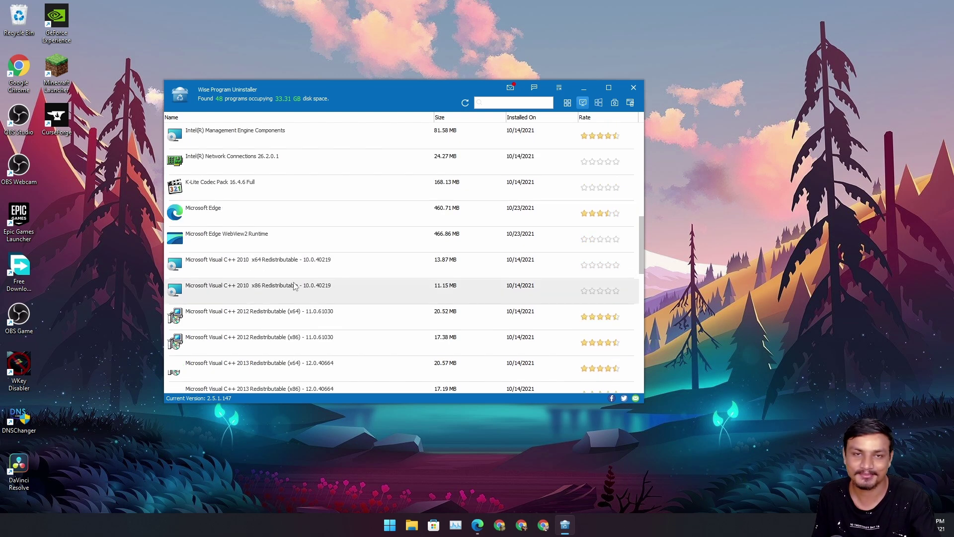
{"action": "scroll", "coordinate": [289, 301], "scroll_direction": "down", "scroll_amount": 6}
{"action": "scroll", "coordinate": [287, 302], "scroll_direction": "up", "scroll_amount": 3}
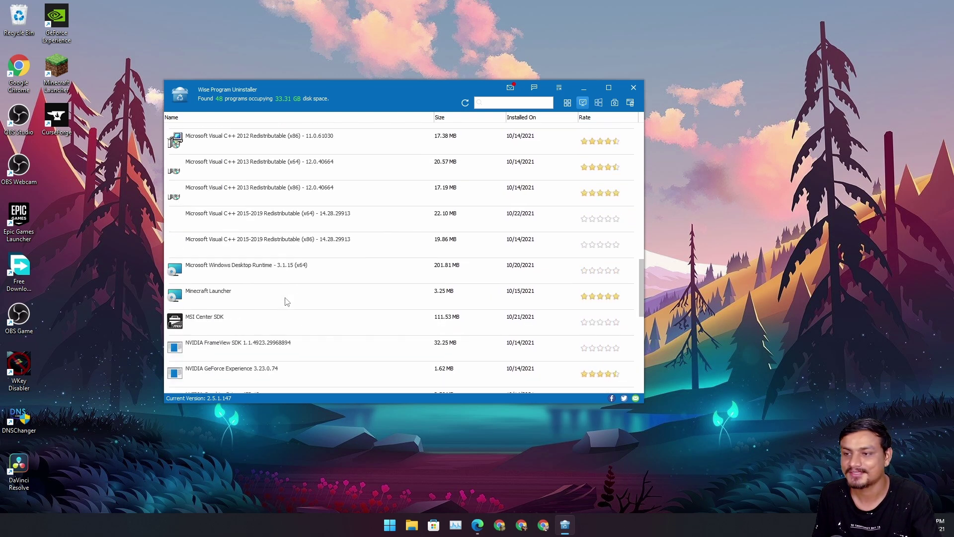
{"action": "scroll", "coordinate": [287, 301], "scroll_direction": "up", "scroll_amount": 6}
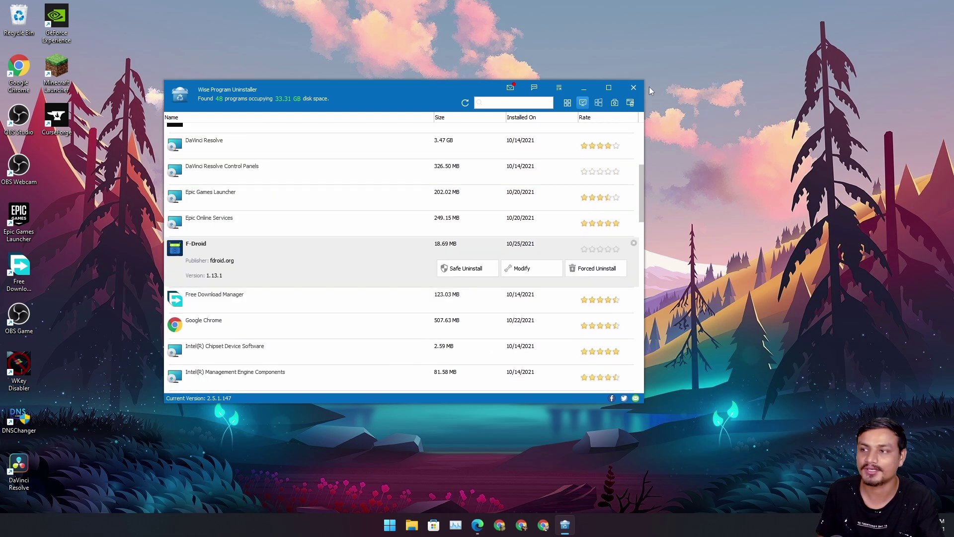
{"action": "right_click", "coordinate": [490, 44]}
{"action": "mouse_move", "coordinate": [612, 53]}
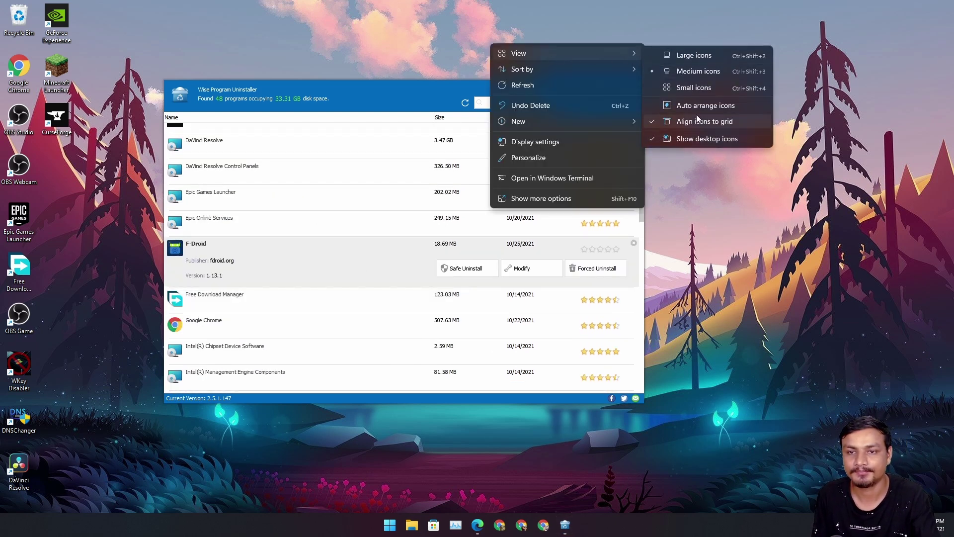
{"action": "left_click", "coordinate": [814, 163]}
Move the Wise Program Uninstaller window toward the desktop's upper-left corner, partly over the shortcut icons.
{"action": "left_click_drag", "start_coordinate": [369, 85], "coordinate": [232, 57]}
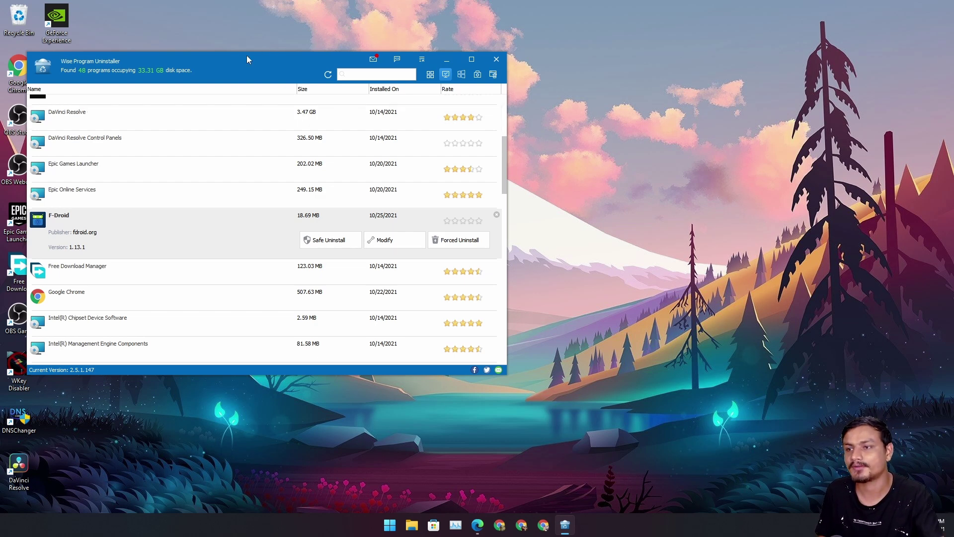
{"action": "left_click_drag", "start_coordinate": [248, 56], "coordinate": [245, 54]}
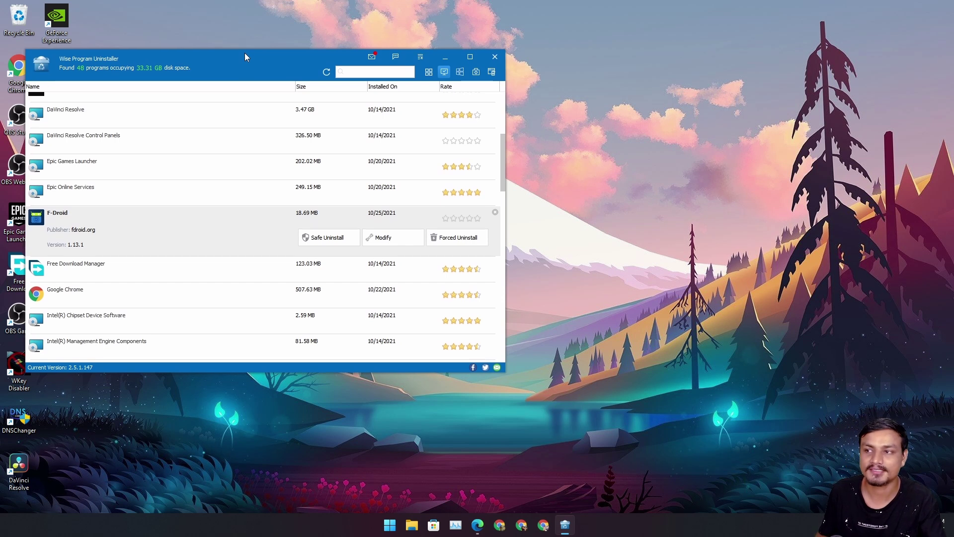